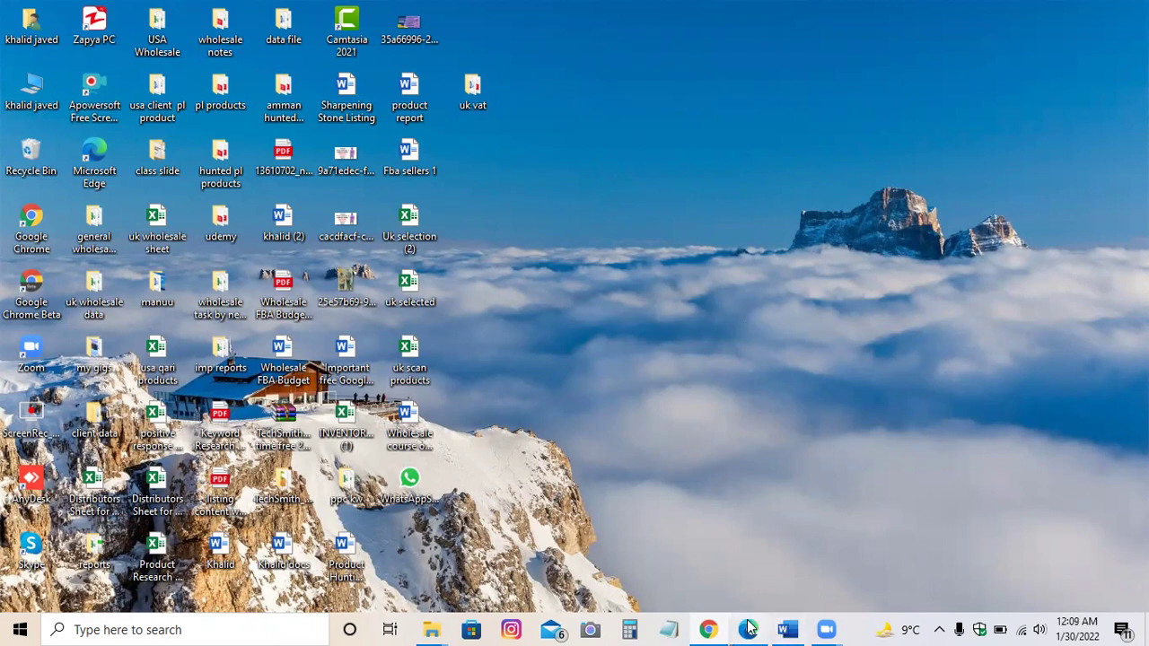
Switch to the Word document and go through the four product hunting techniques, from Helium 10 Black box to Helium 10 Cerebro.
left_click(791, 628)
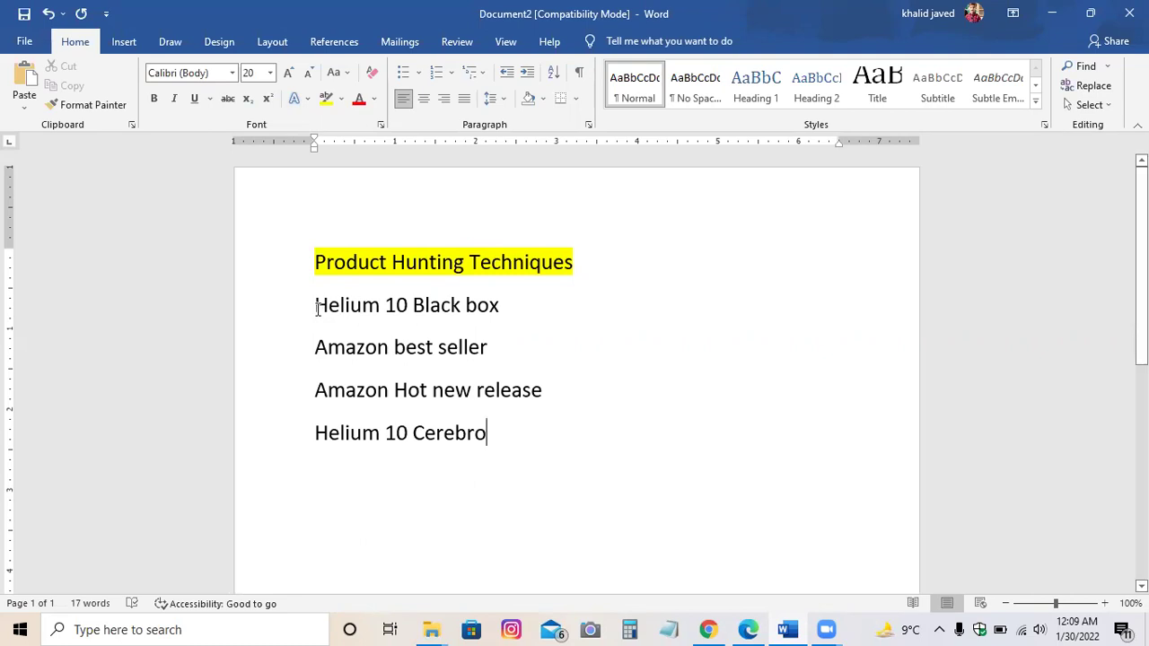
left_click_drag(504, 307, 430, 306)
left_click(430, 306)
left_click_drag(335, 349, 500, 352)
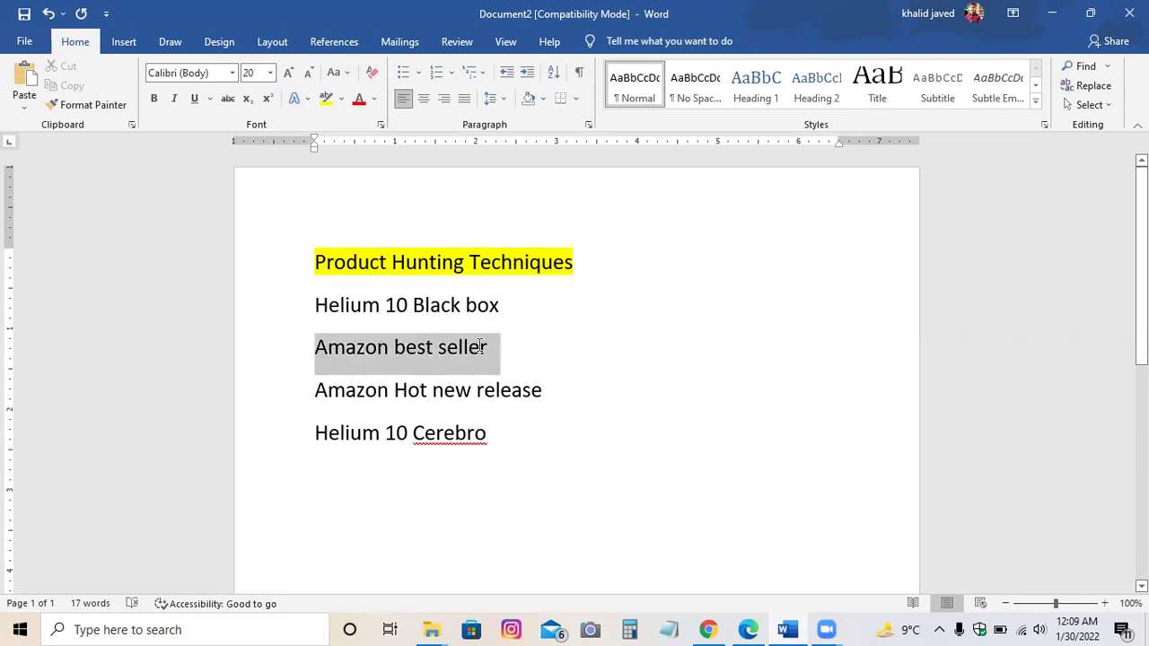
left_click(433, 351)
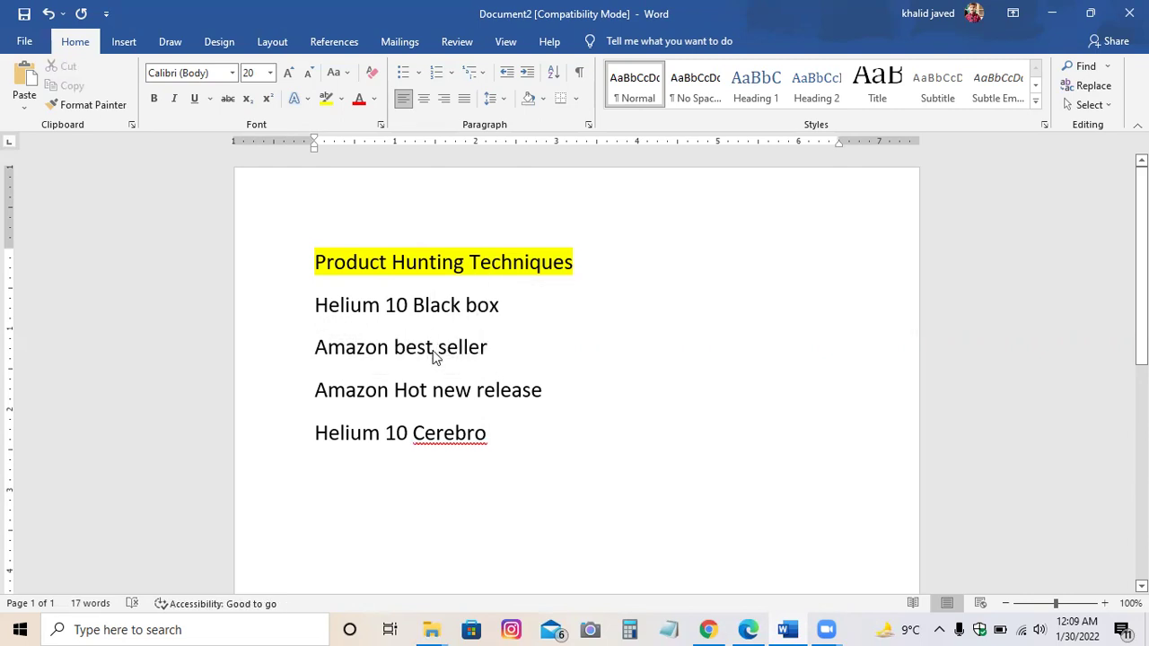
left_click_drag(345, 390, 548, 391)
left_click(456, 390)
left_click_drag(312, 433, 502, 434)
left_click(411, 435)
Switch to Chrome and search Google for "helium 10 chrome extension".
key("alt+Tab")
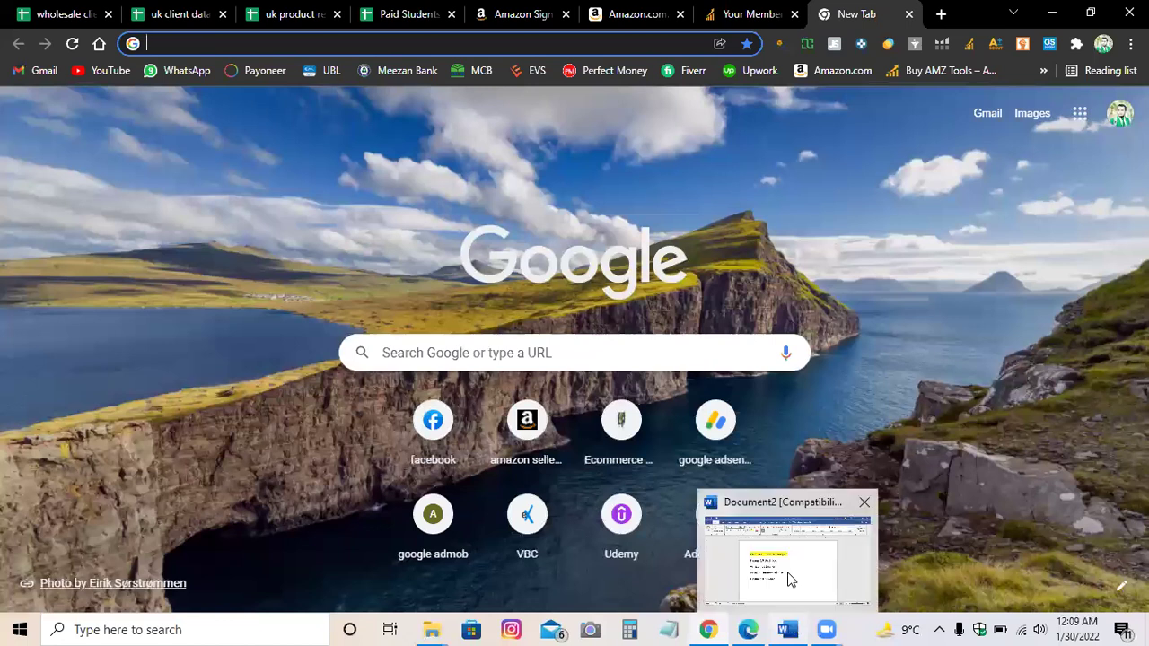
left_click(752, 16)
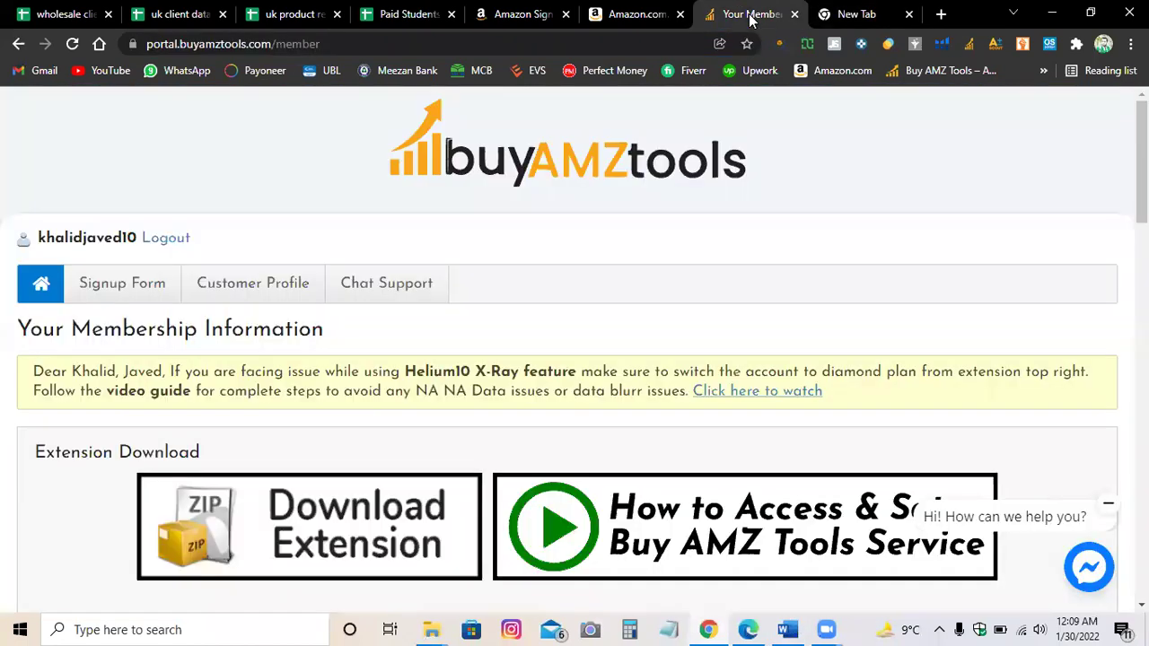
left_click(860, 13)
left_click(601, 44)
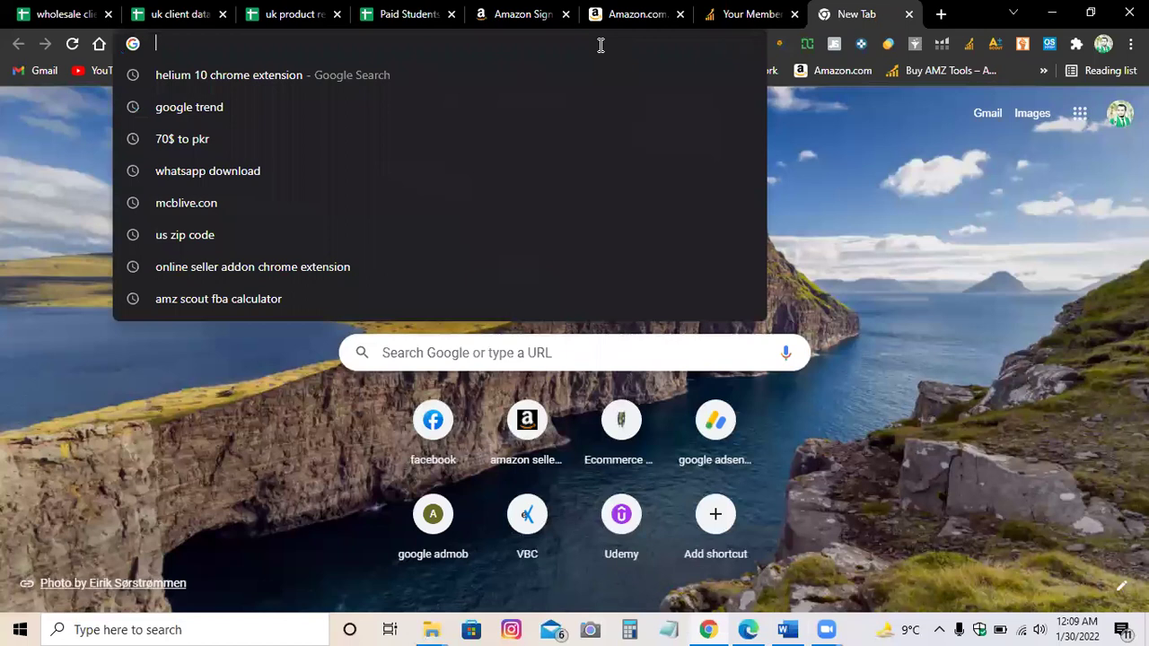
type("heli")
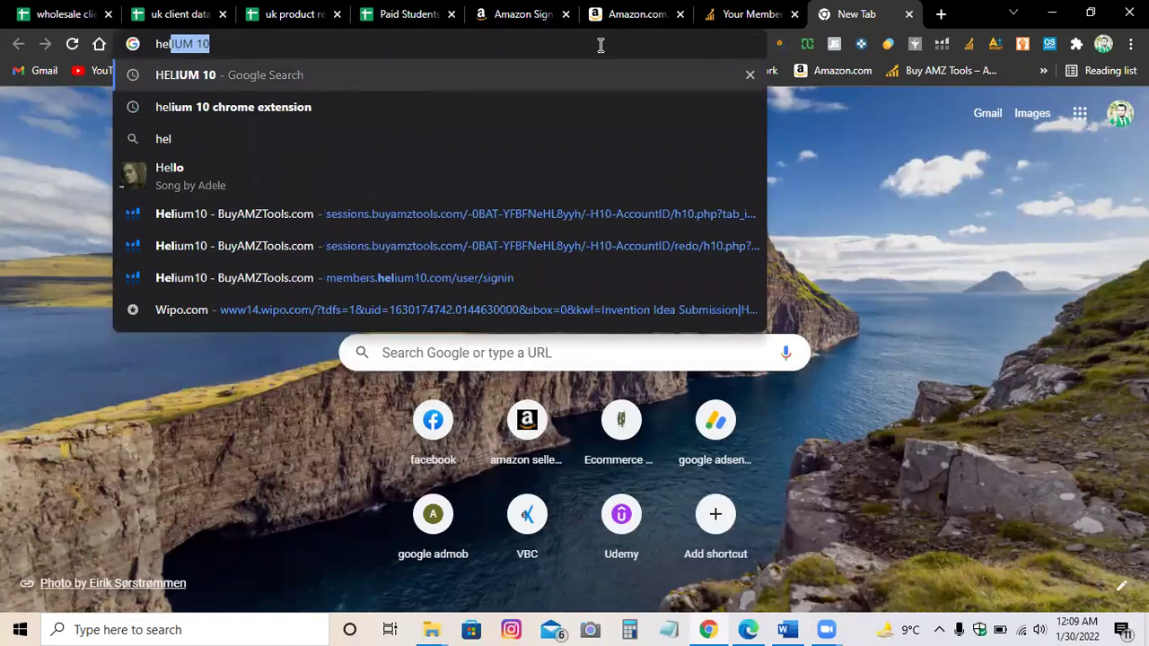
left_click(287, 108)
left_click(661, 8)
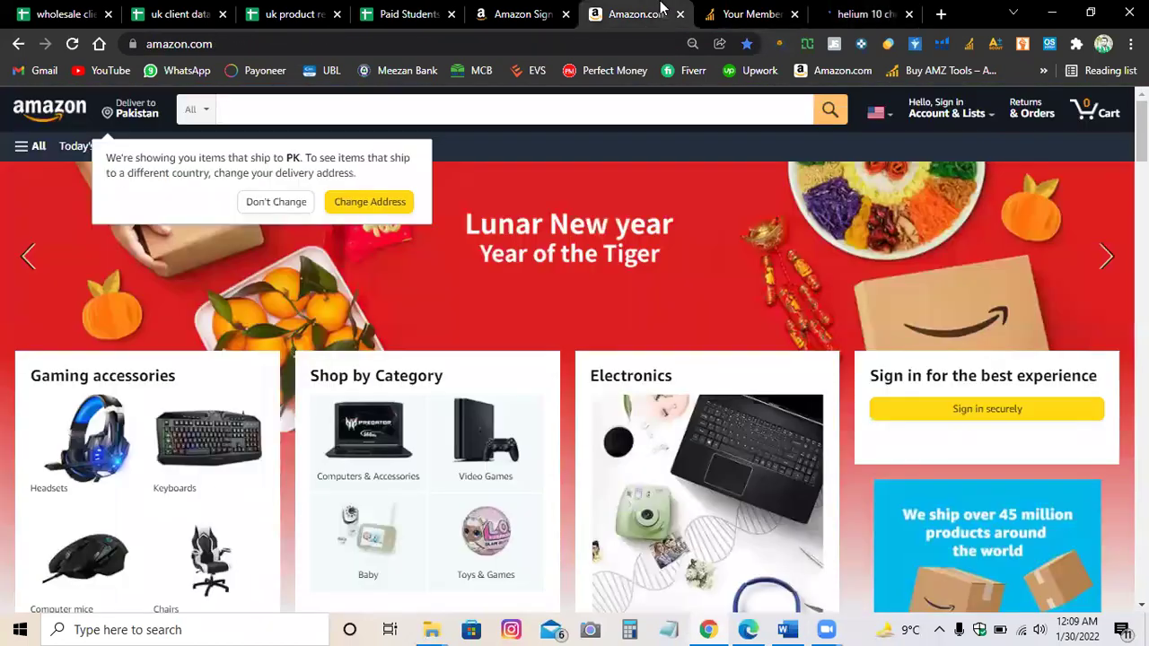
left_click(871, 14)
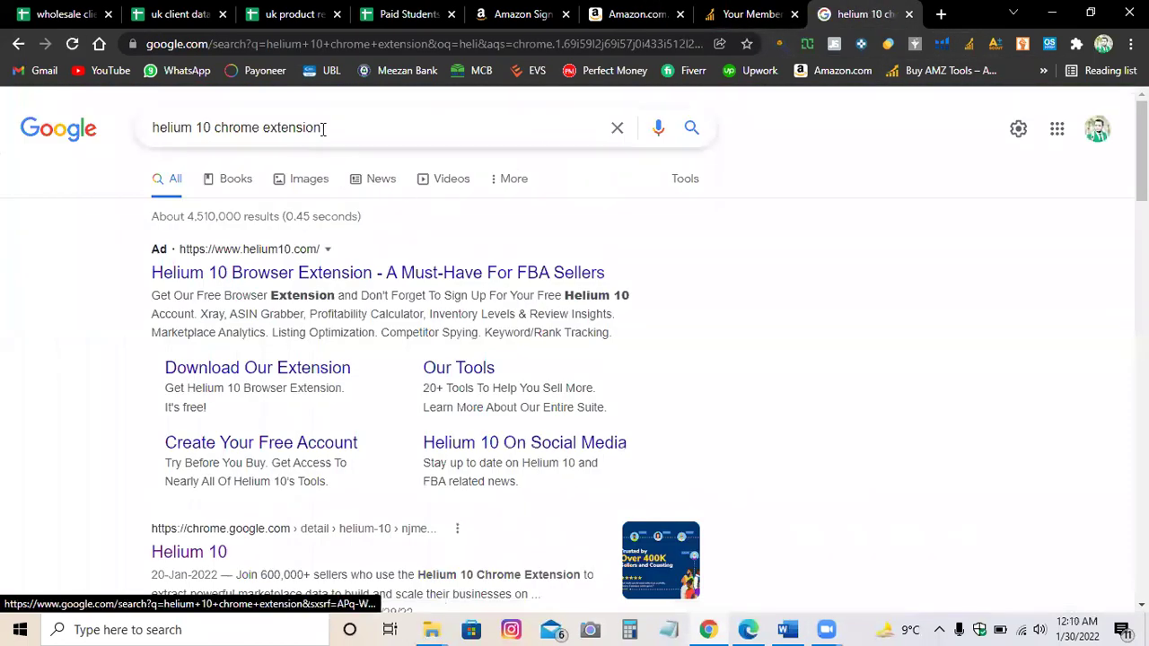
Open the Helium 10 Chrome Web Store result in a new tab and view its extension page.
left_click(338, 285)
scroll(360, 283, "down", 3)
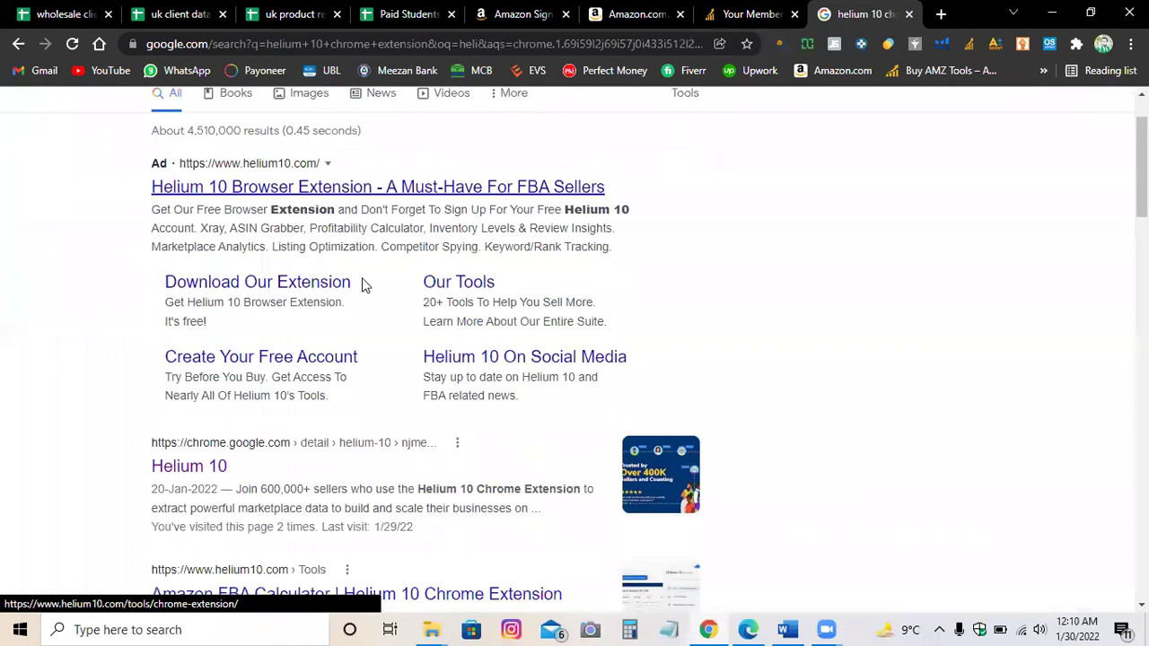
right_click(212, 302)
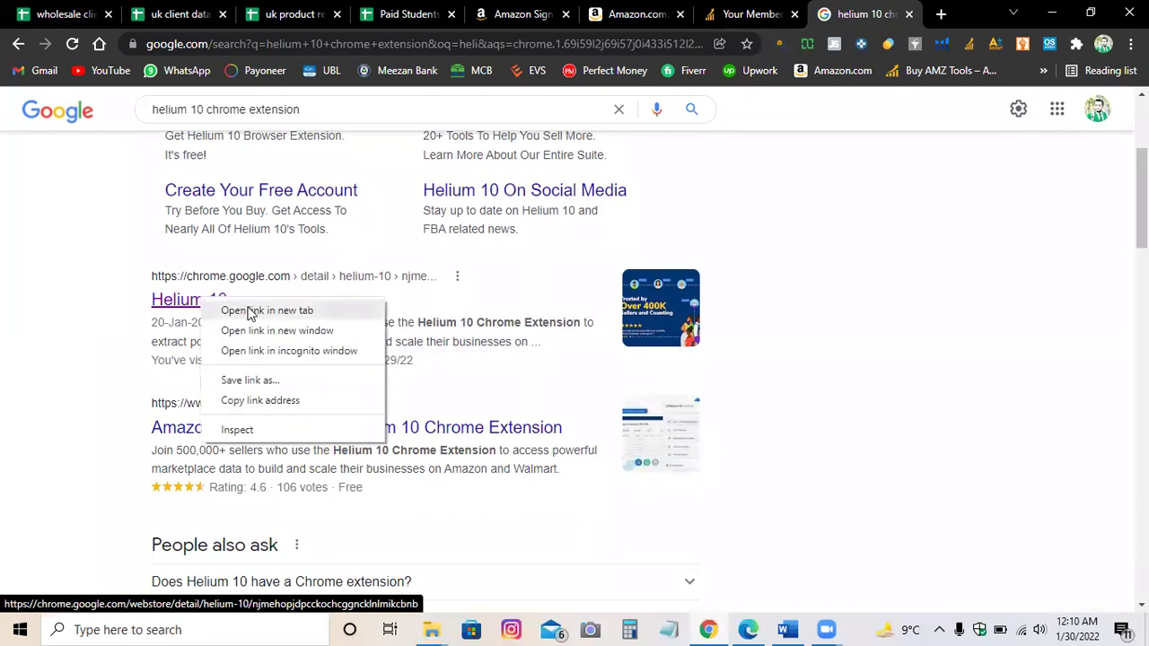
left_click(253, 311)
left_click(865, 14)
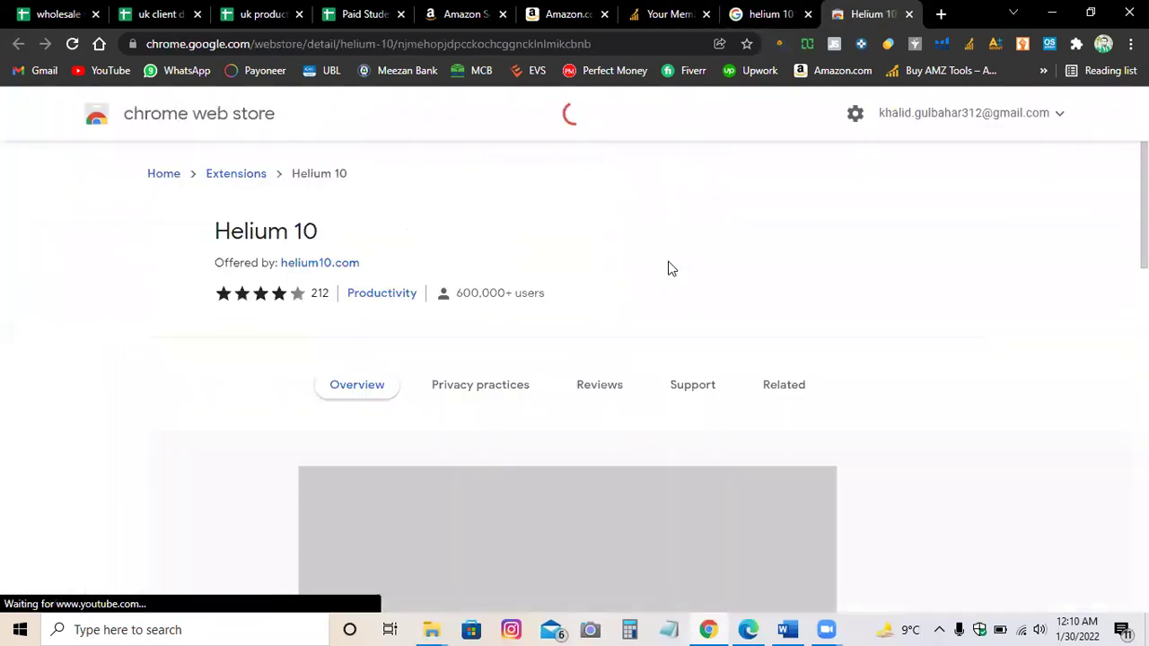
Open Helium10 Account 01 from the active resources on the BuyAMZTools member page.
left_click(772, 11)
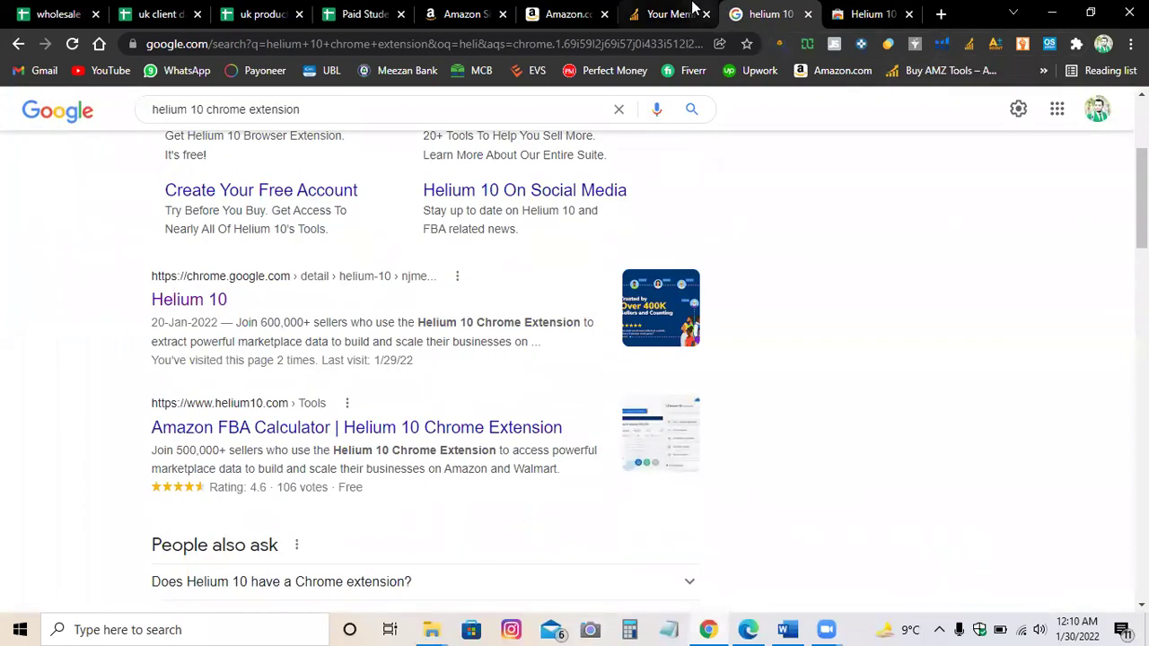
left_click(673, 13)
left_click(577, 12)
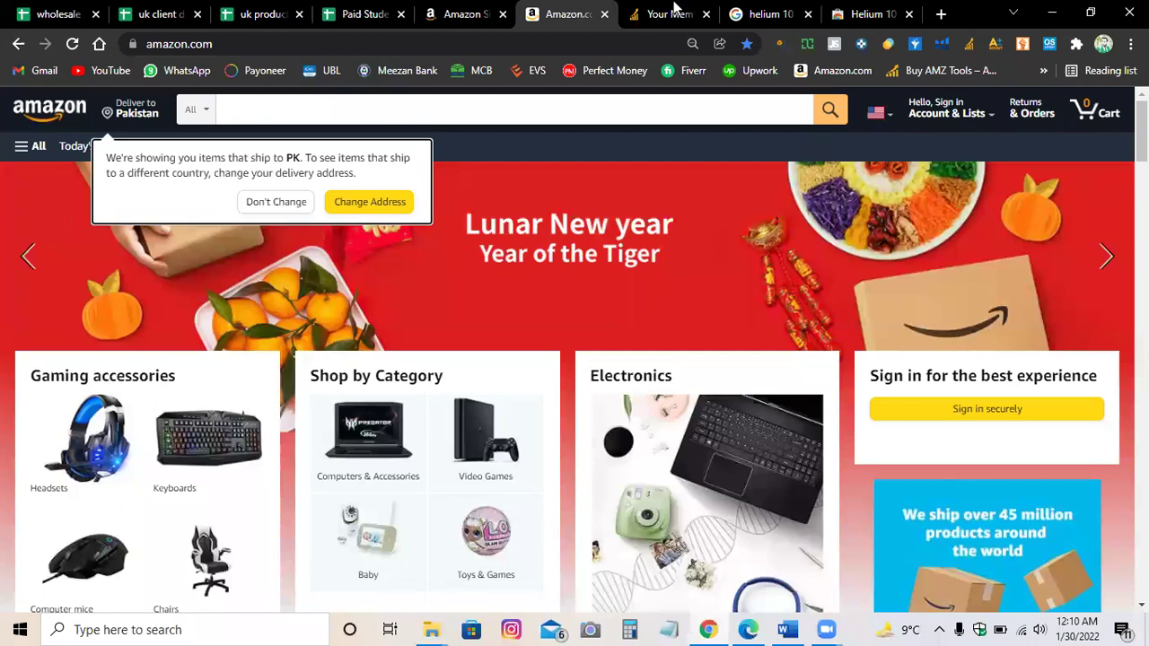
left_click(682, 7)
scroll(485, 333, "down", 10)
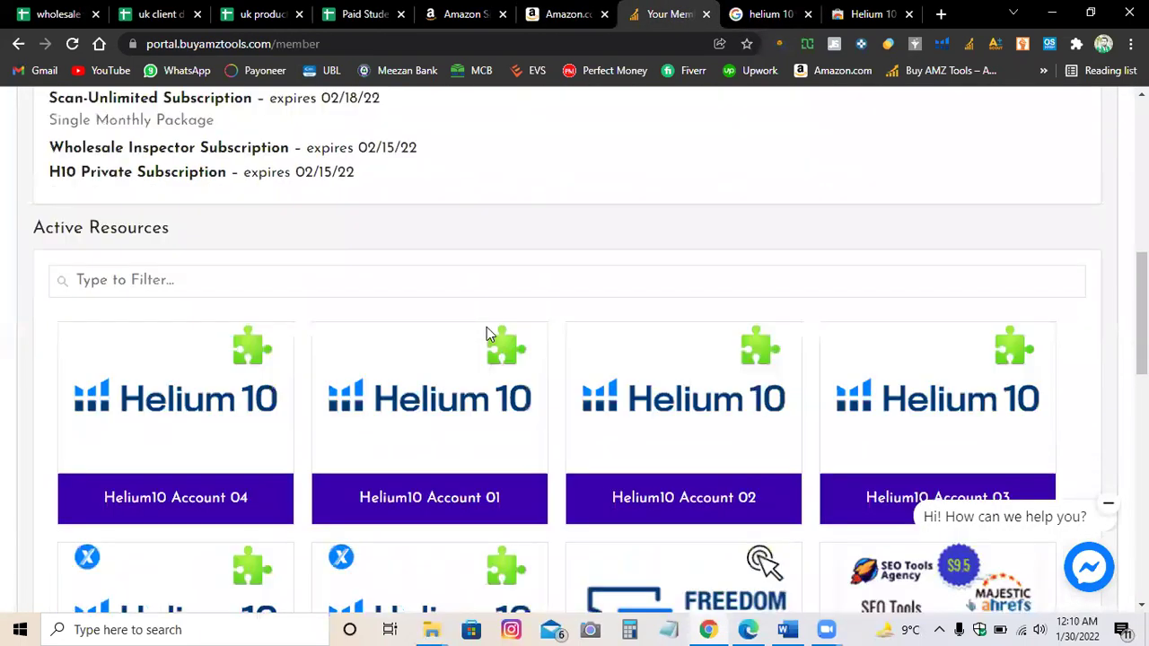
left_click(429, 392)
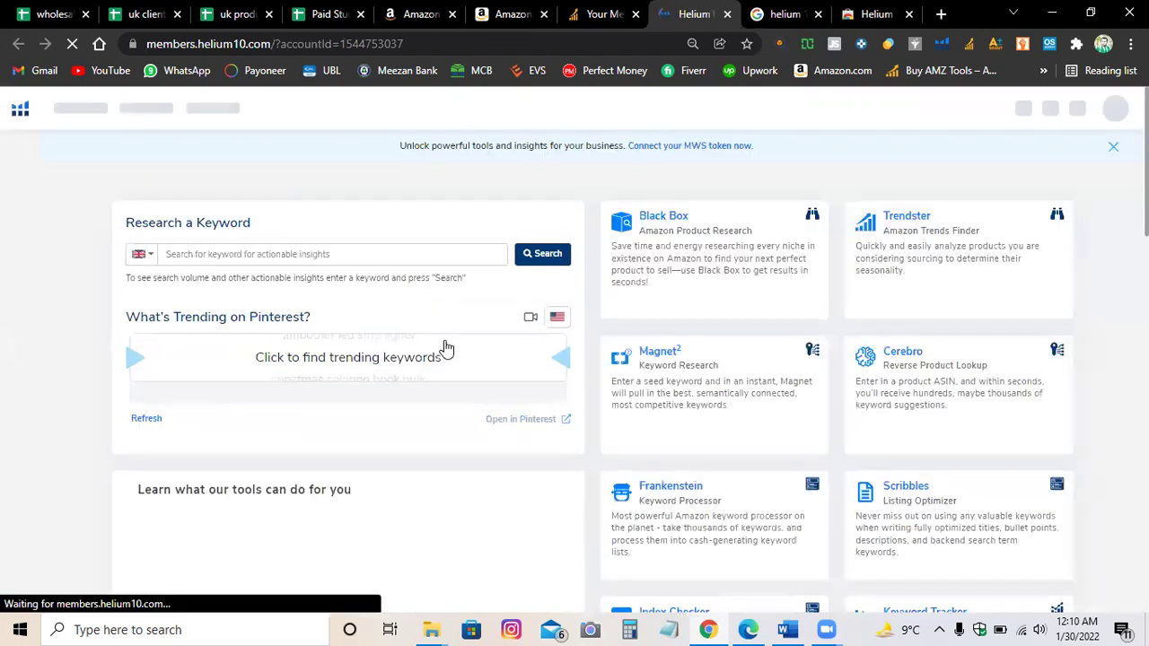
Search Amazon.com for "charging cable".
left_click(518, 11)
left_click(362, 105)
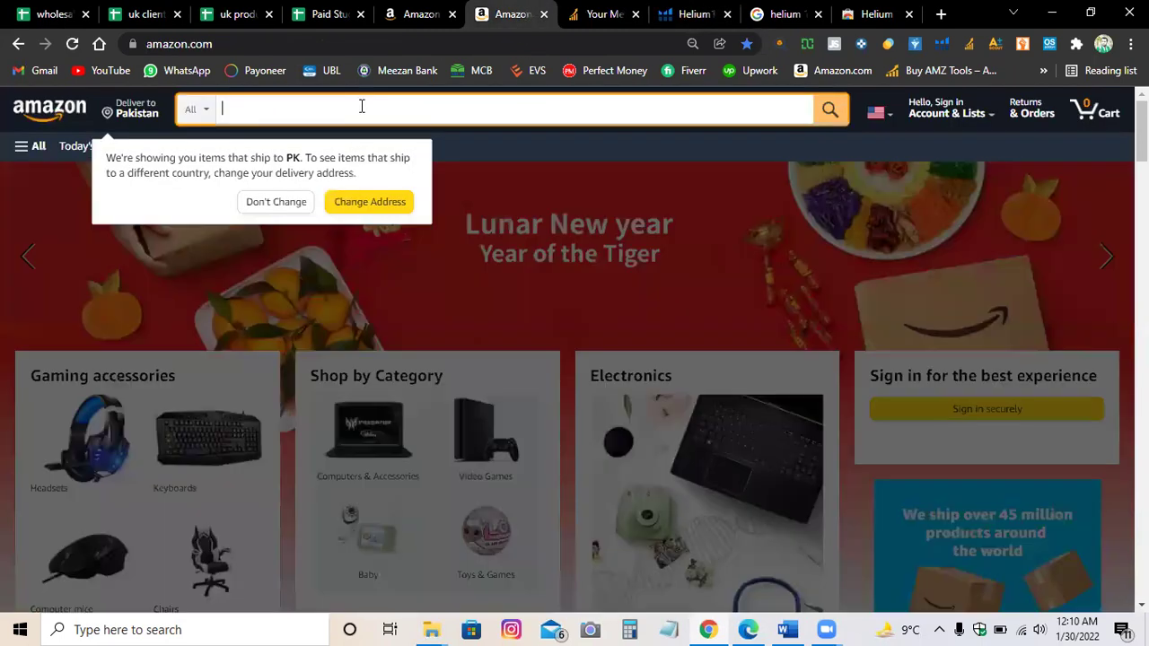
type("char")
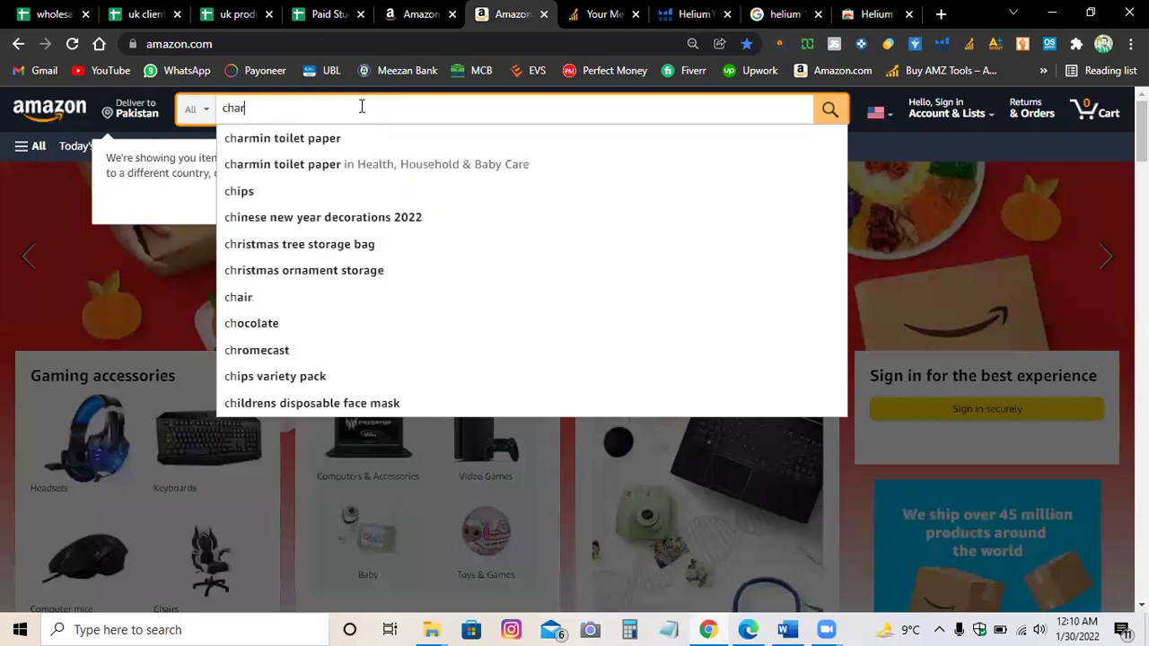
type("ging ")
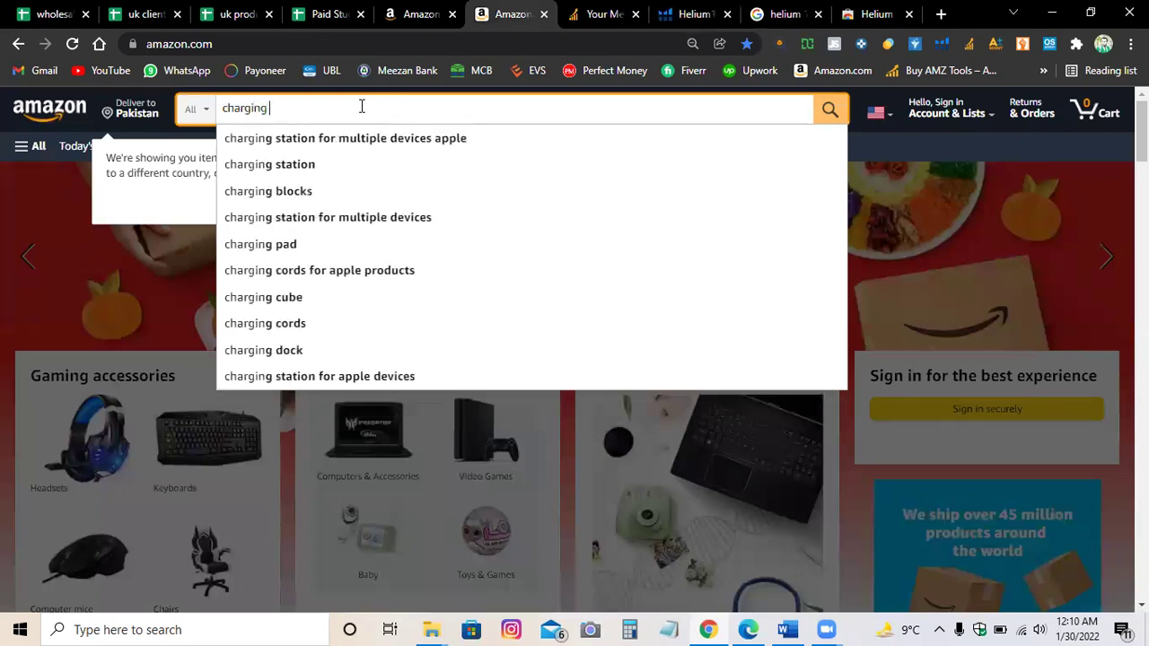
type("canble")
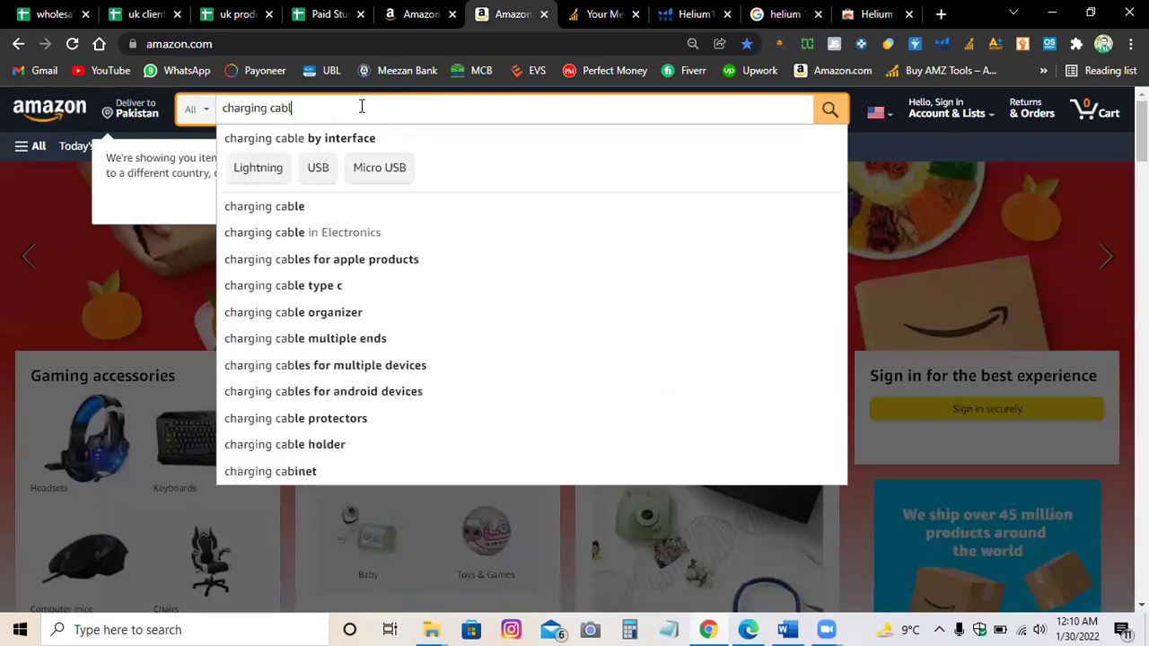
key("Return")
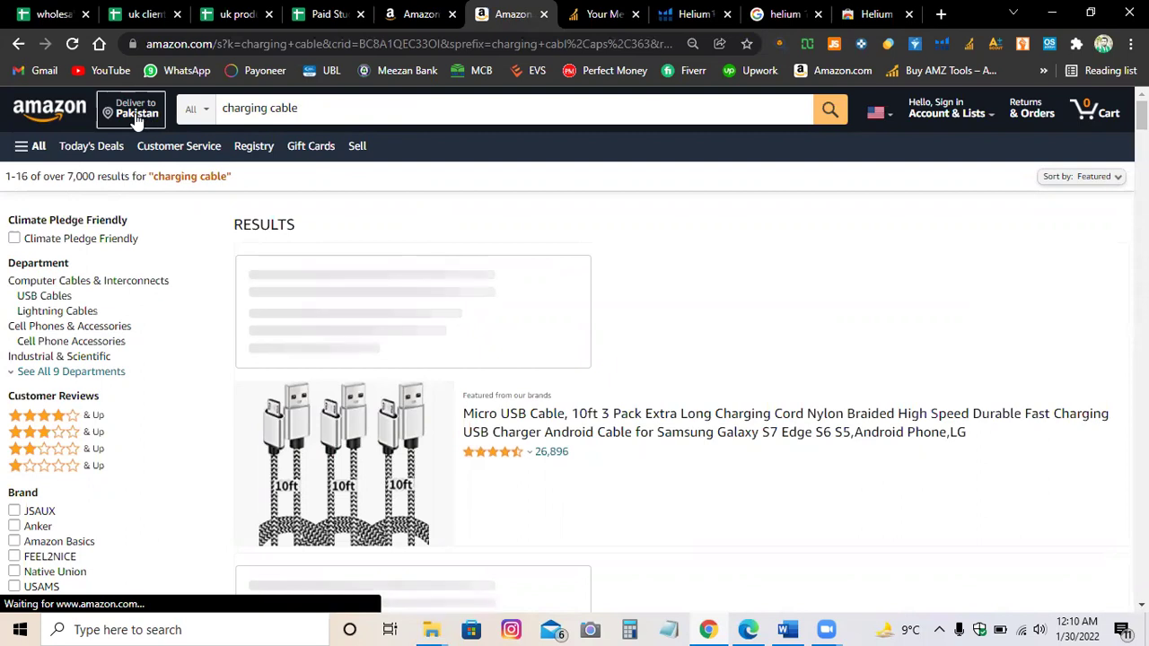
Change the Amazon delivery location to US zip code 99950, dismissing the advertisement that covers the dialog.
left_click(135, 115)
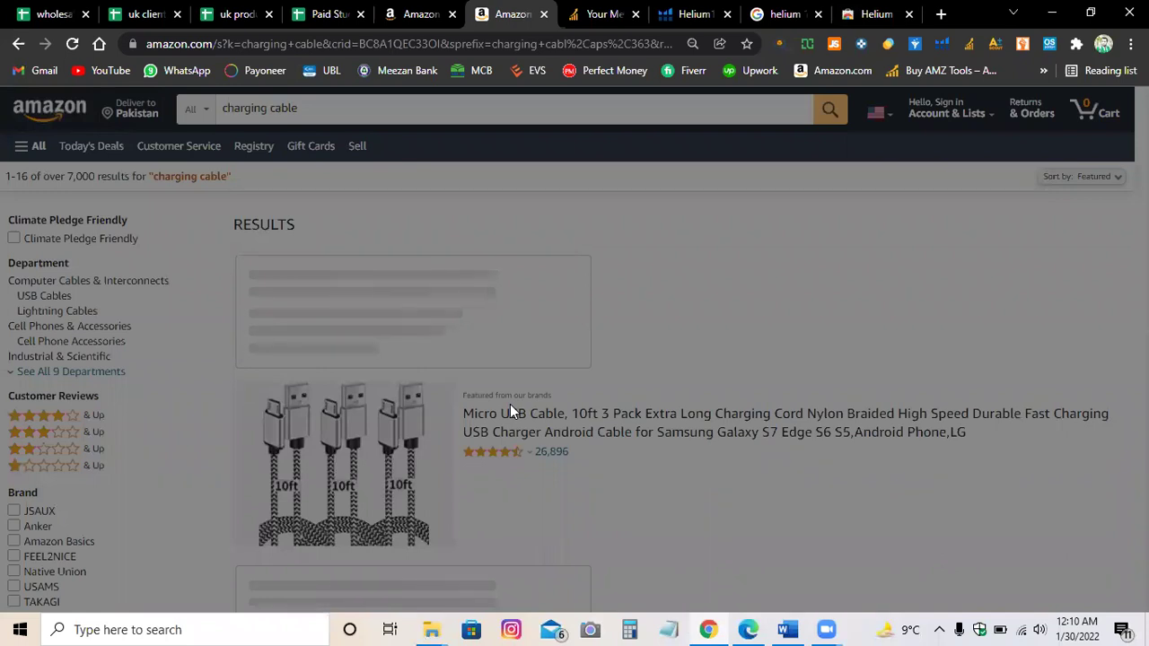
left_click(493, 363)
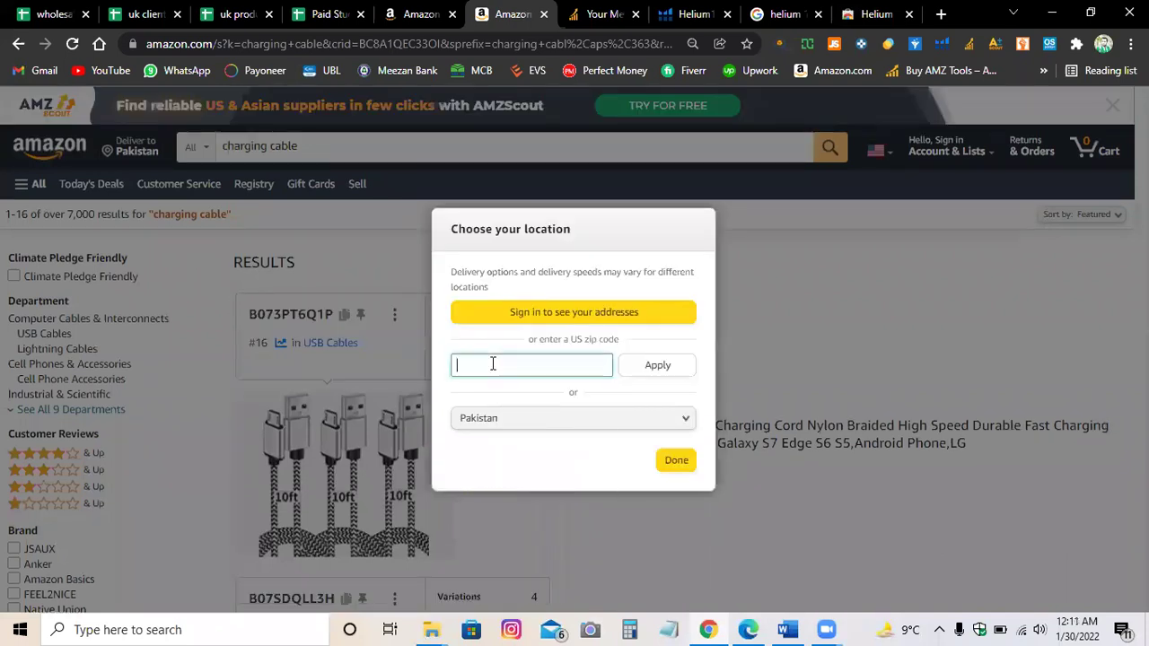
left_click(493, 462)
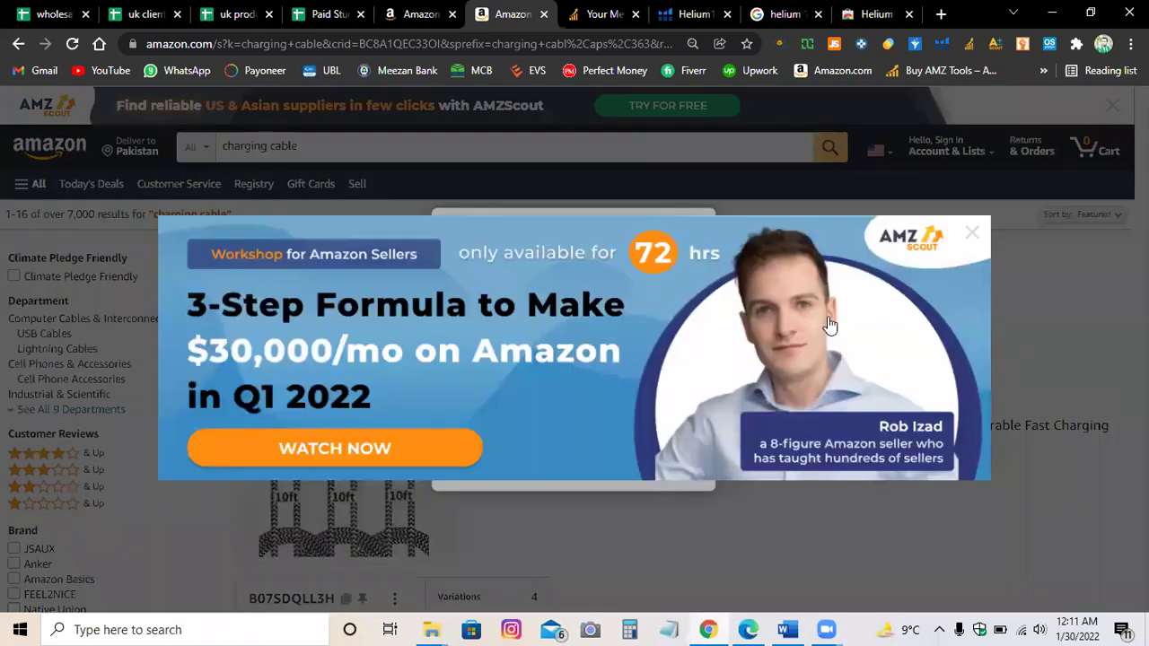
left_click(973, 234)
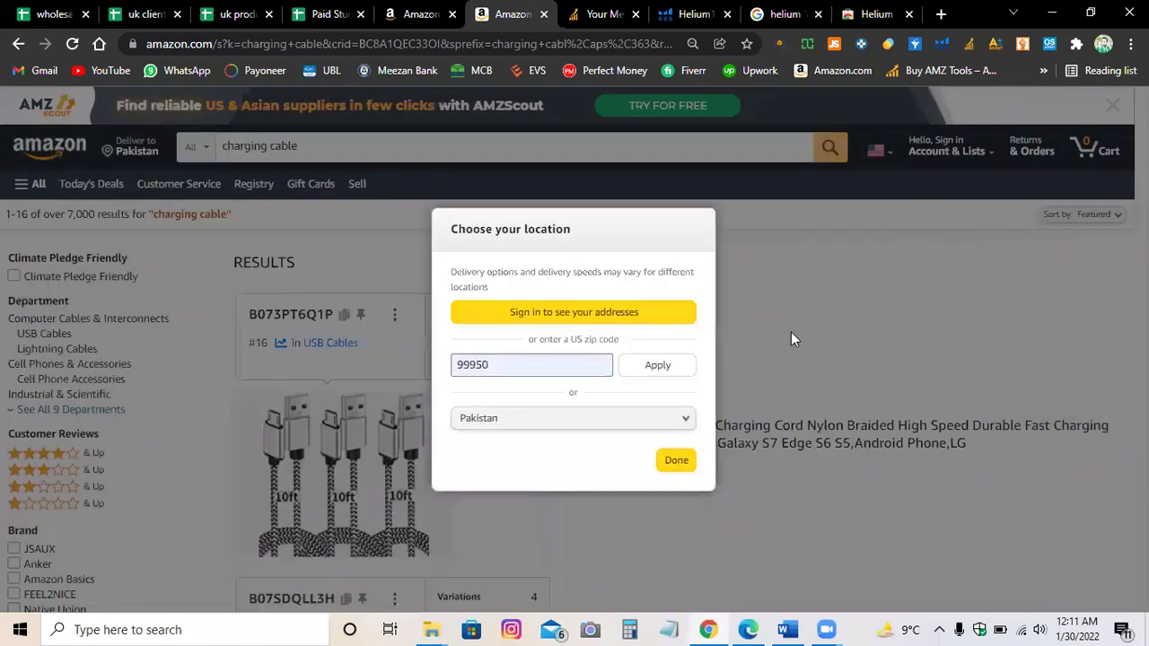
left_click(665, 368)
left_click(668, 462)
left_click(657, 418)
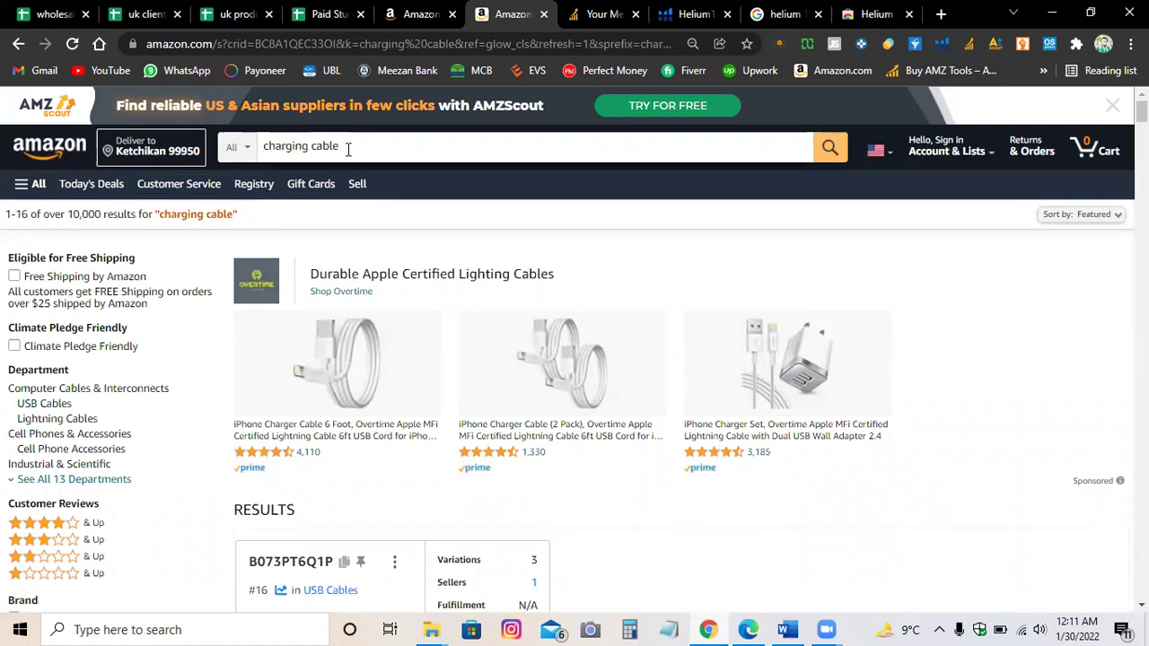
Switch the Helium 10 extension to the second account in its account list.
scroll(359, 373, "down", 2)
scroll(385, 390, "up", 2)
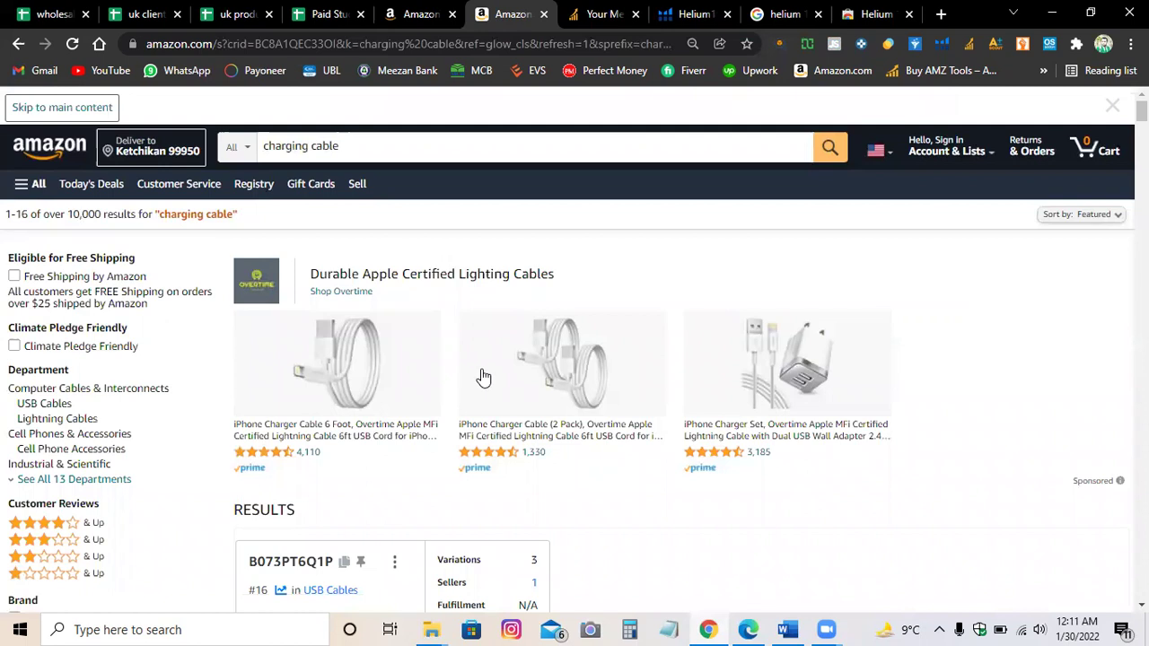
left_click(942, 45)
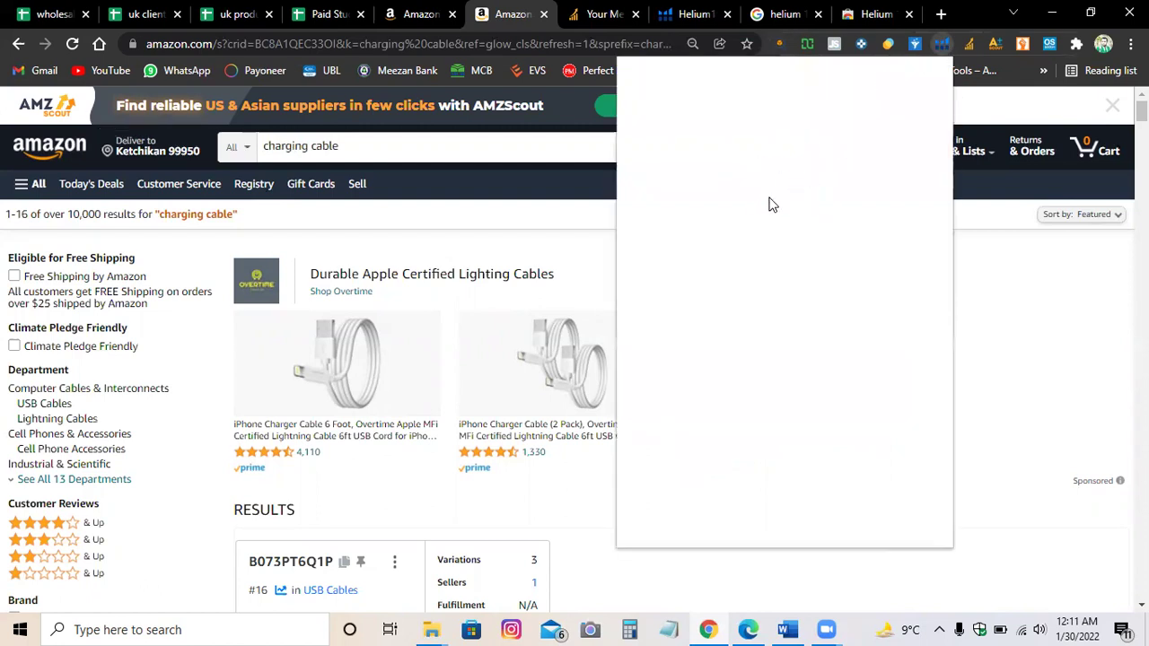
left_click(874, 96)
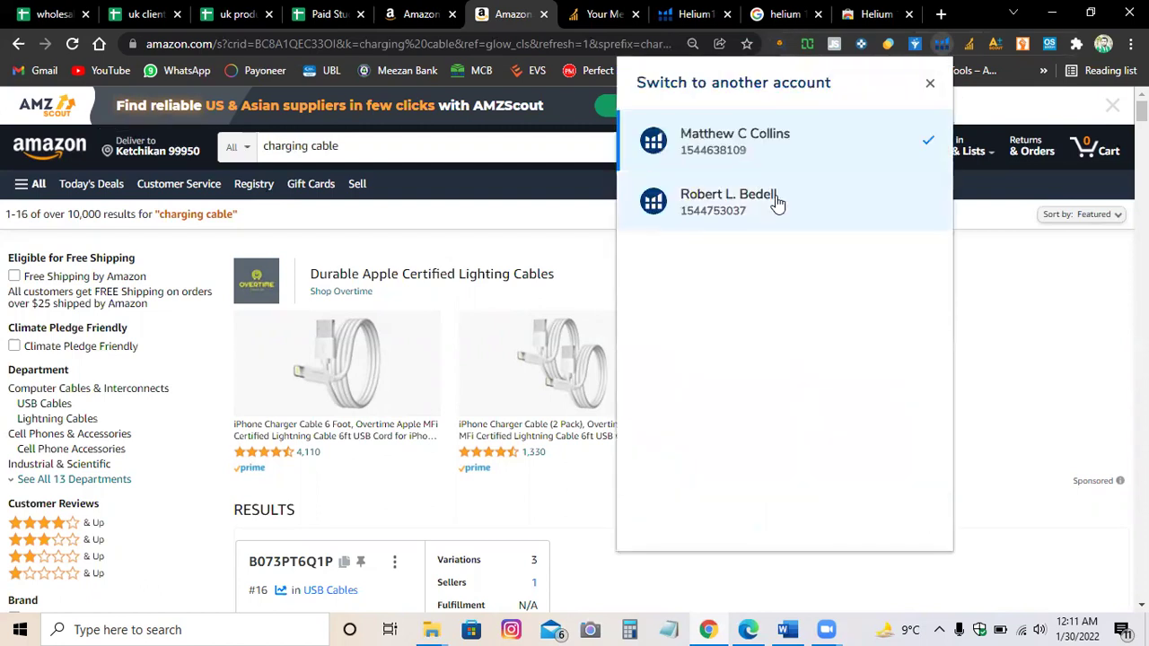
left_click(774, 200)
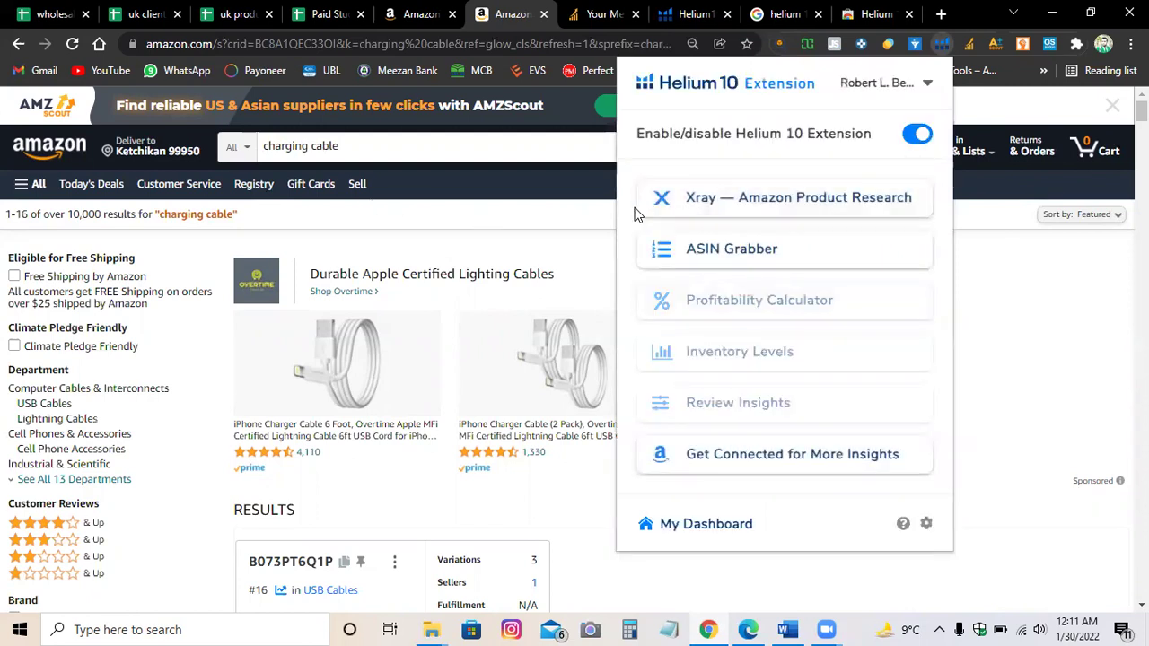
Run Xray Amazon Product Research on the charging cable results, review the product table and close it.
left_click(696, 201)
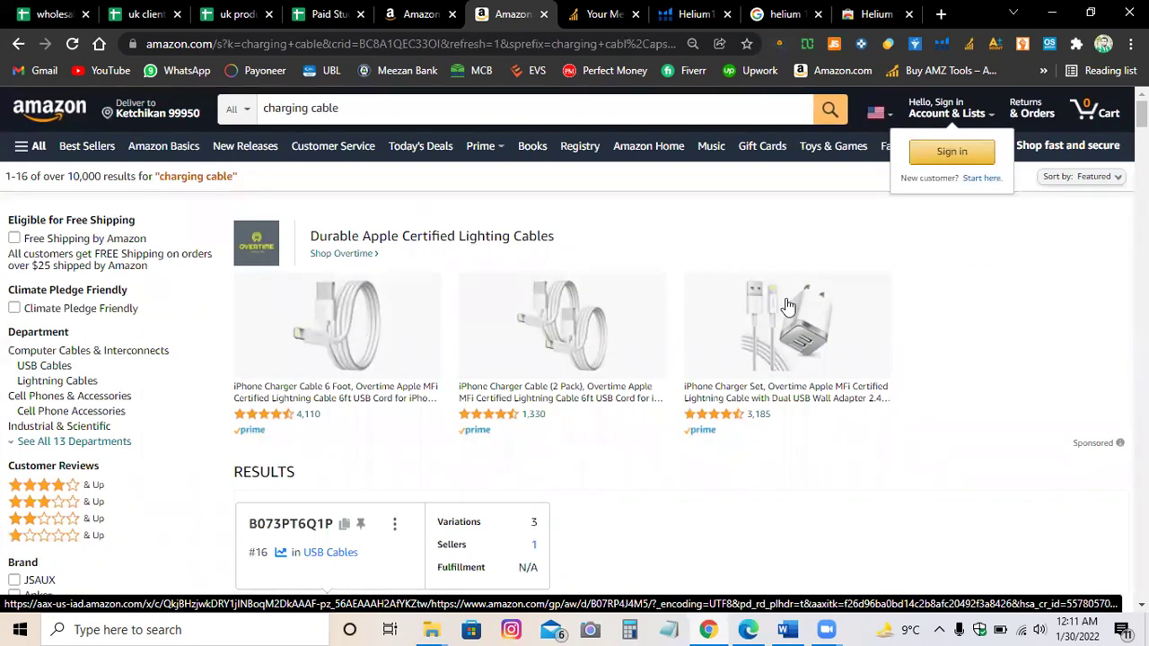
left_click(940, 50)
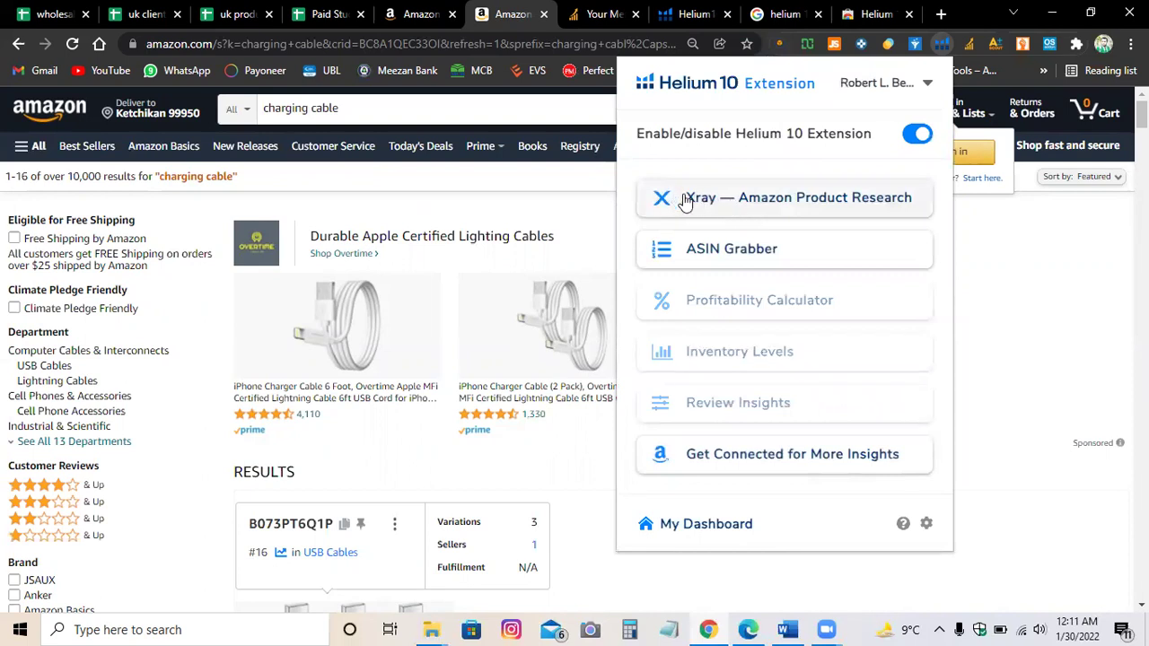
left_click(716, 203)
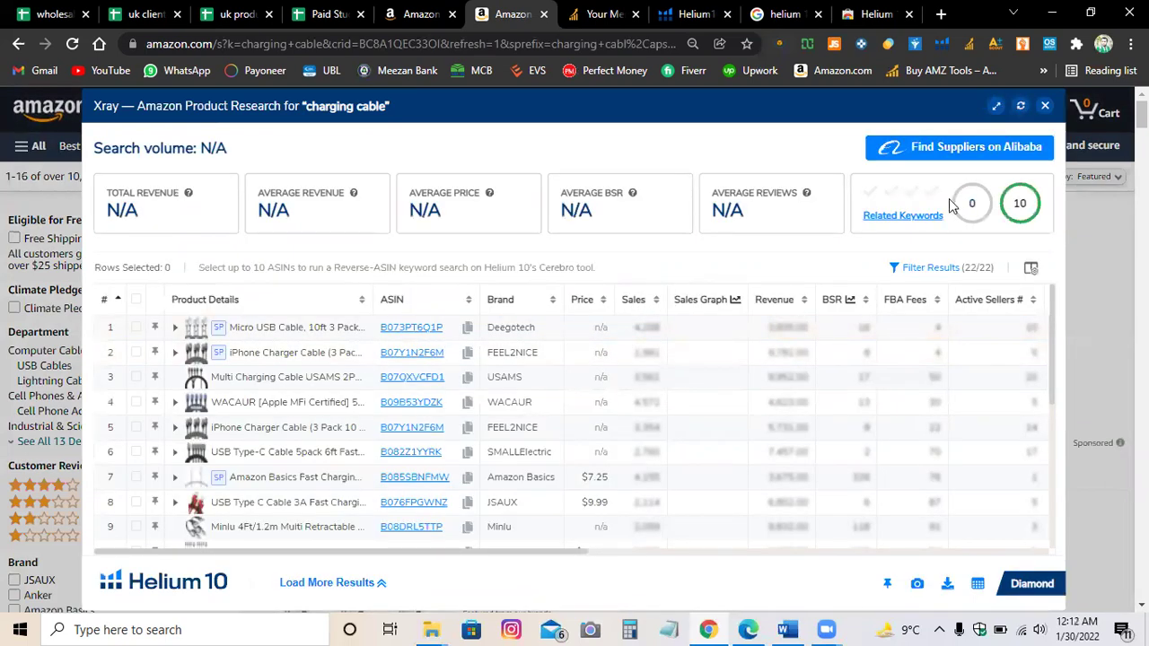
left_click(1046, 108)
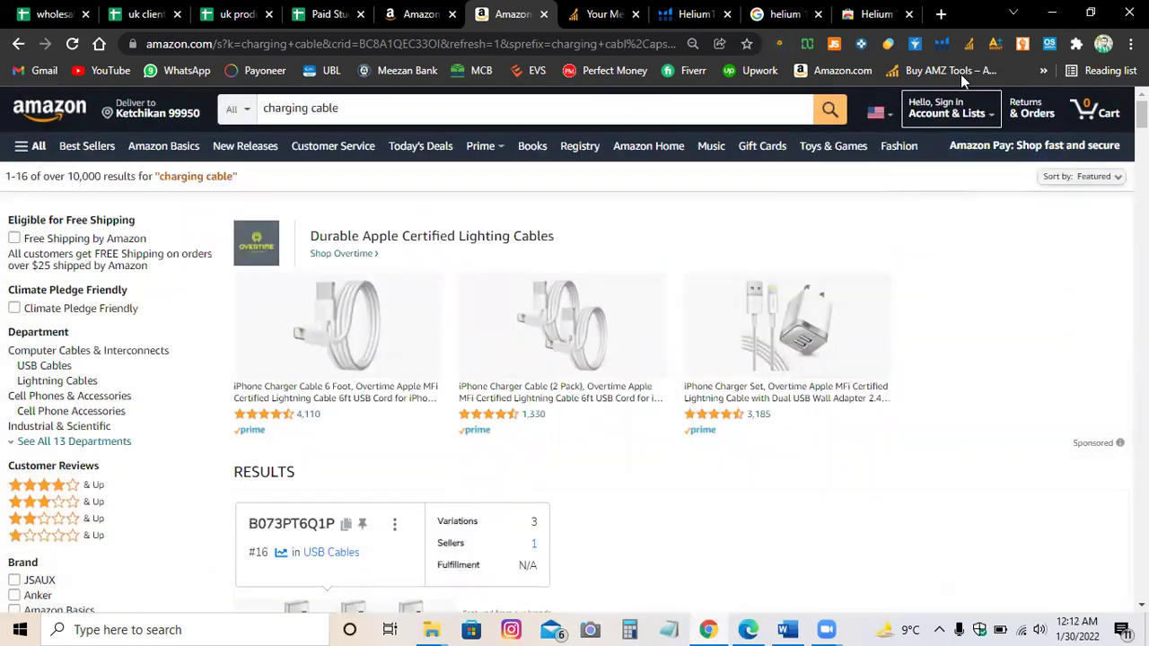
Run Xray Amazon Product Research on the charging cable results under the second Helium 10 account, hiding sponsored products from the results.
left_click(941, 44)
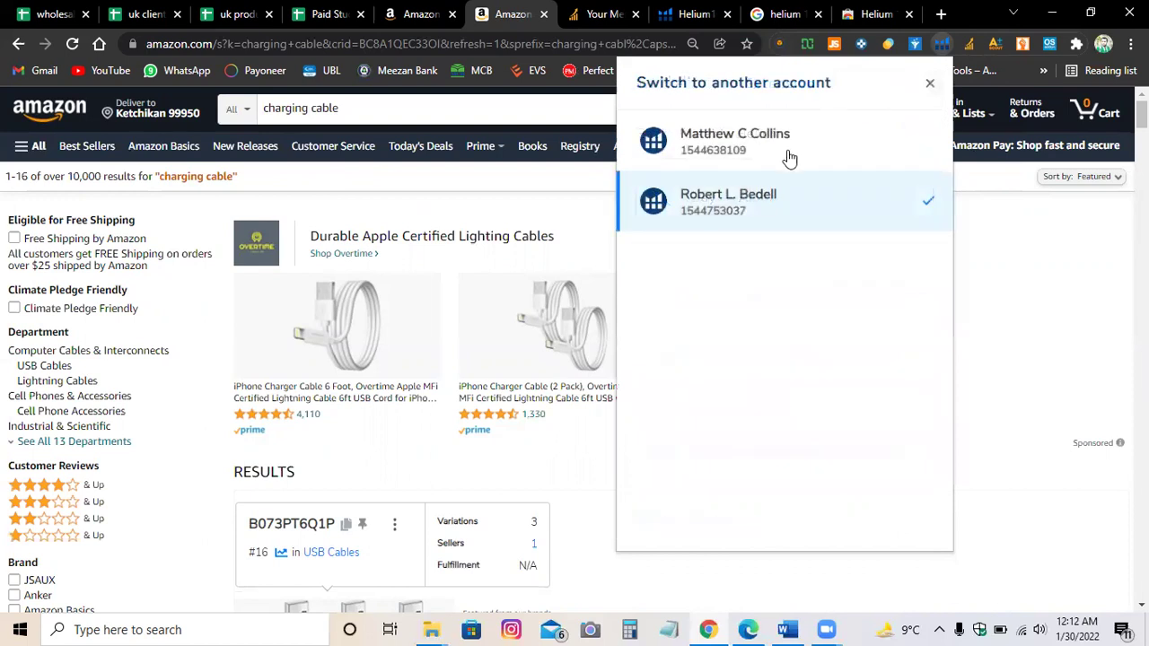
left_click(744, 196)
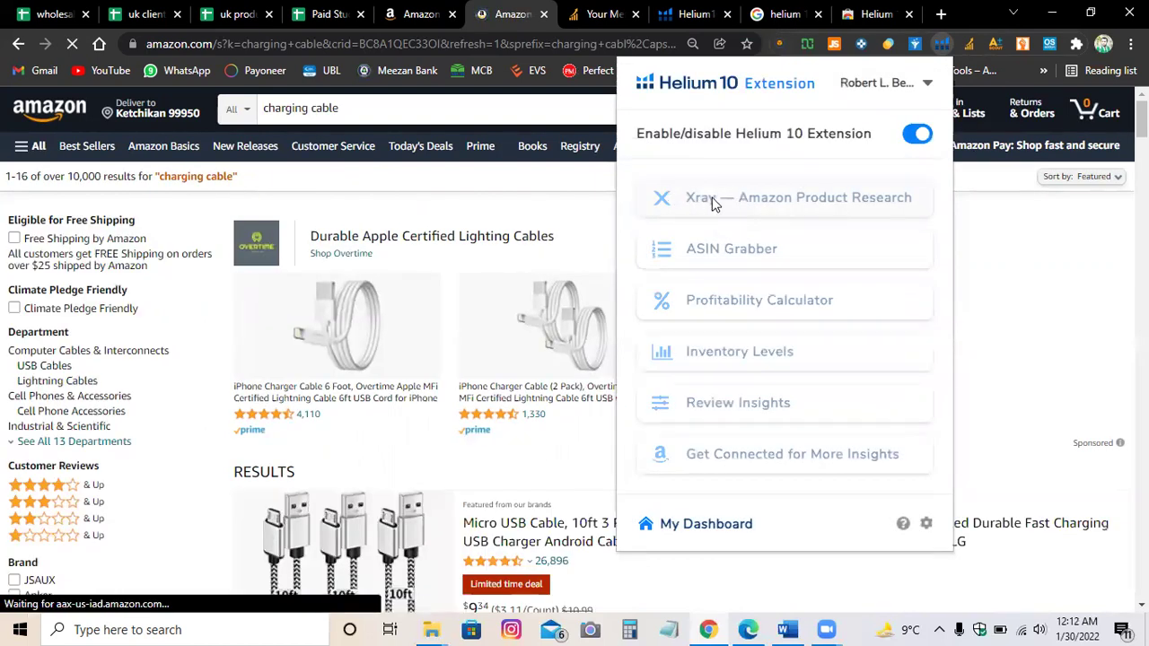
left_click(664, 198)
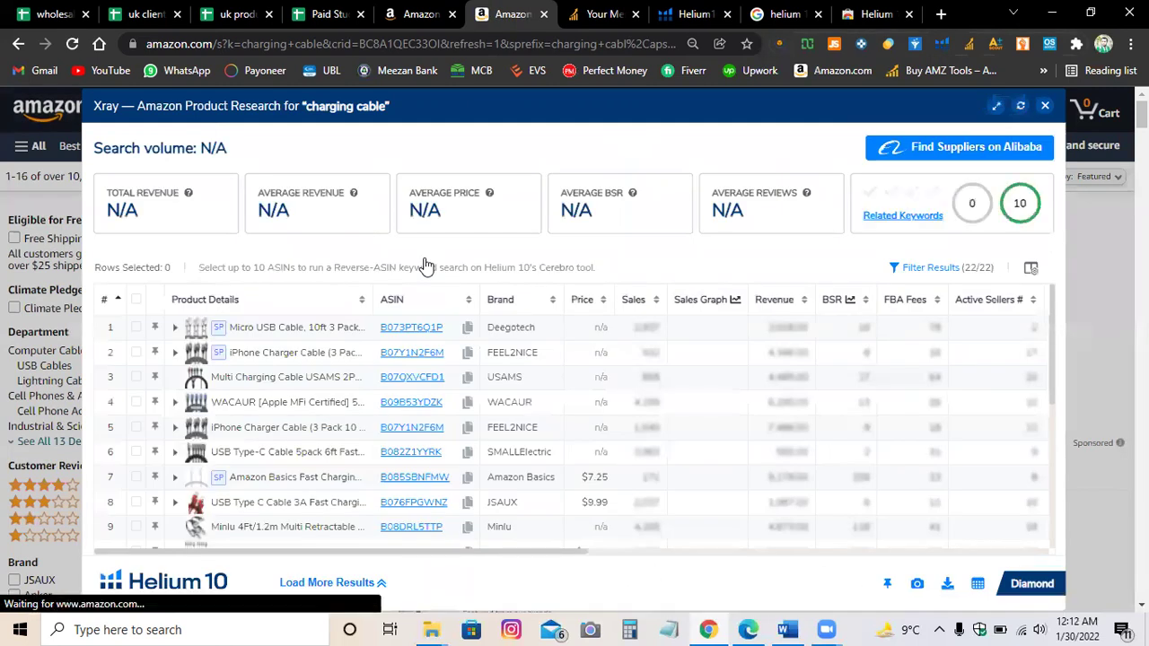
left_click(920, 270)
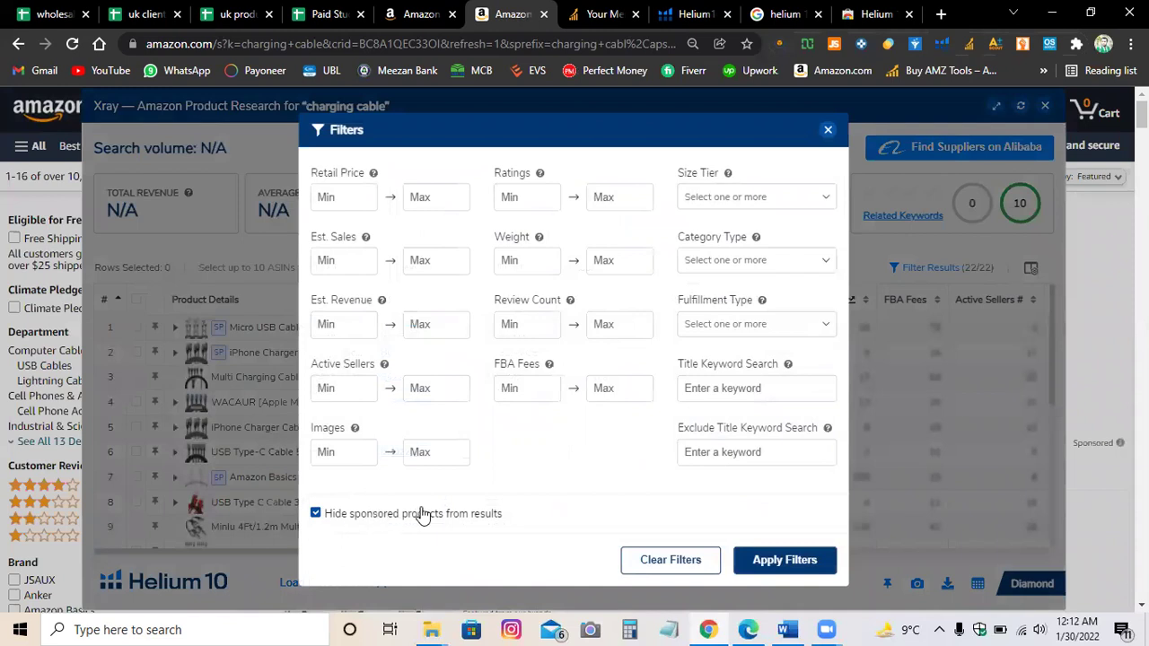
key("Return")
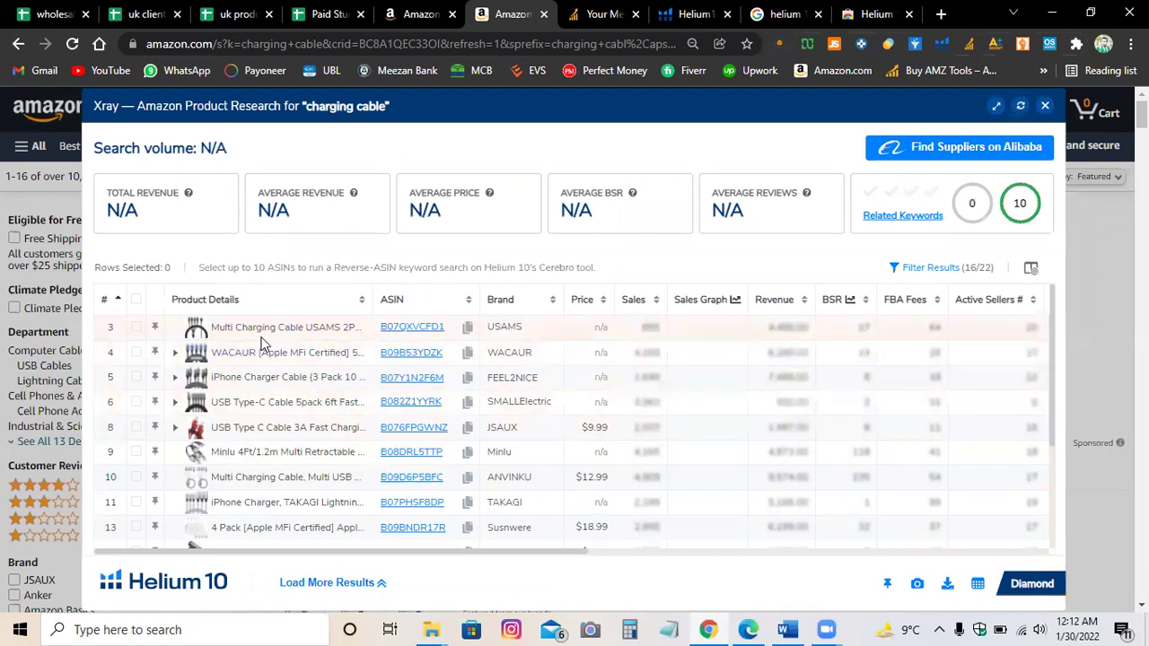
Examine the filtered Xray table, covering each listing's brand, price, revenue, BSR, ratings, review count, buy box and category.
scroll(269, 422, "down", 1)
scroll(377, 368, "up", 1)
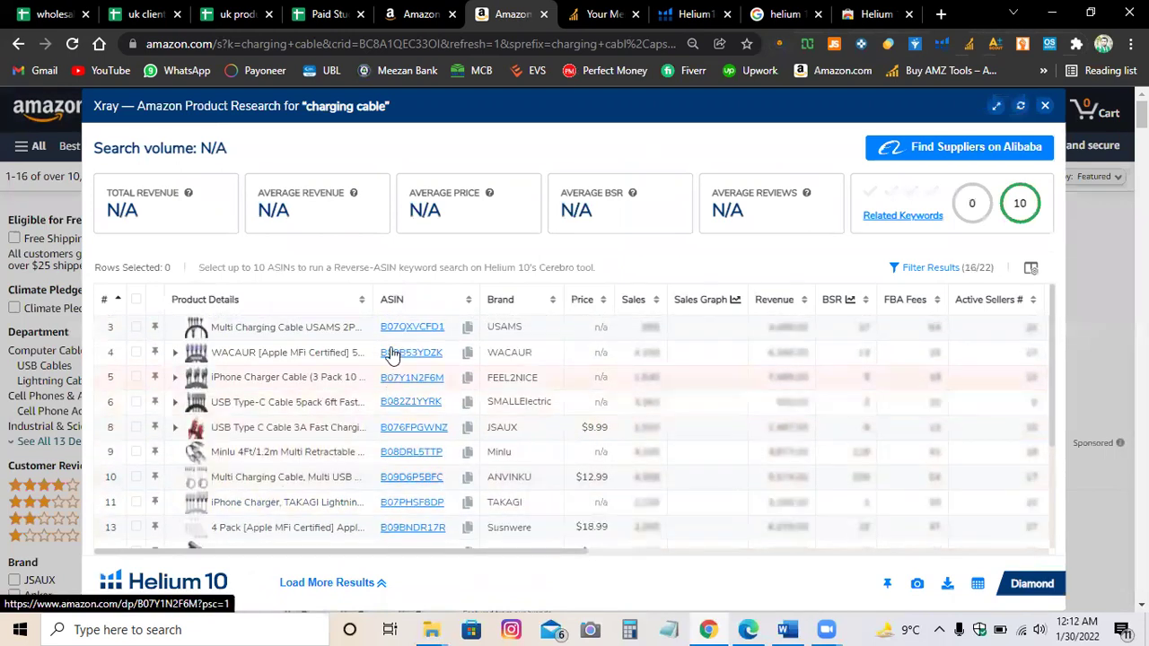
scroll(403, 422, "down", 2)
scroll(449, 457, "up", 2)
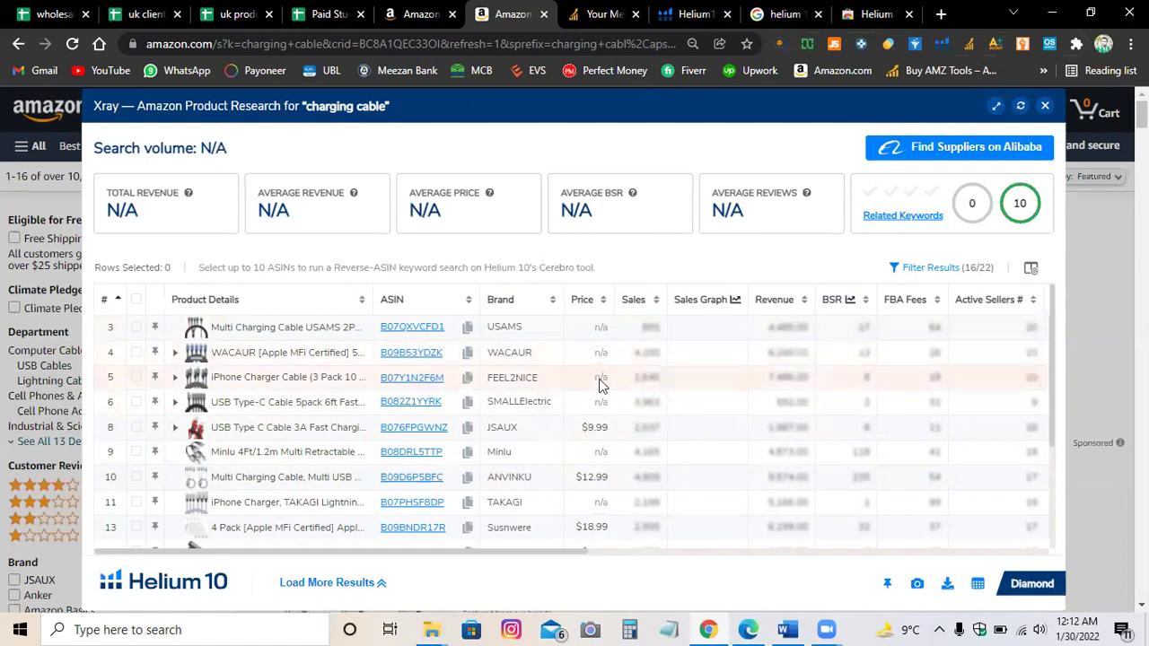
scroll(583, 377, "down", 10)
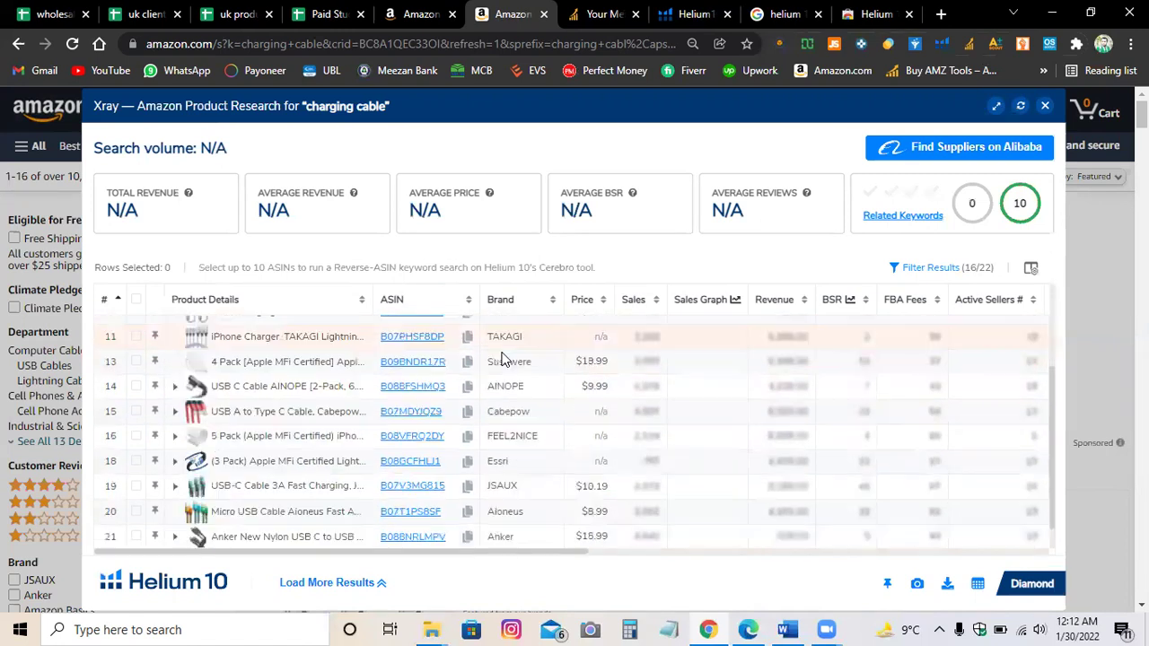
scroll(339, 399, "up", 10)
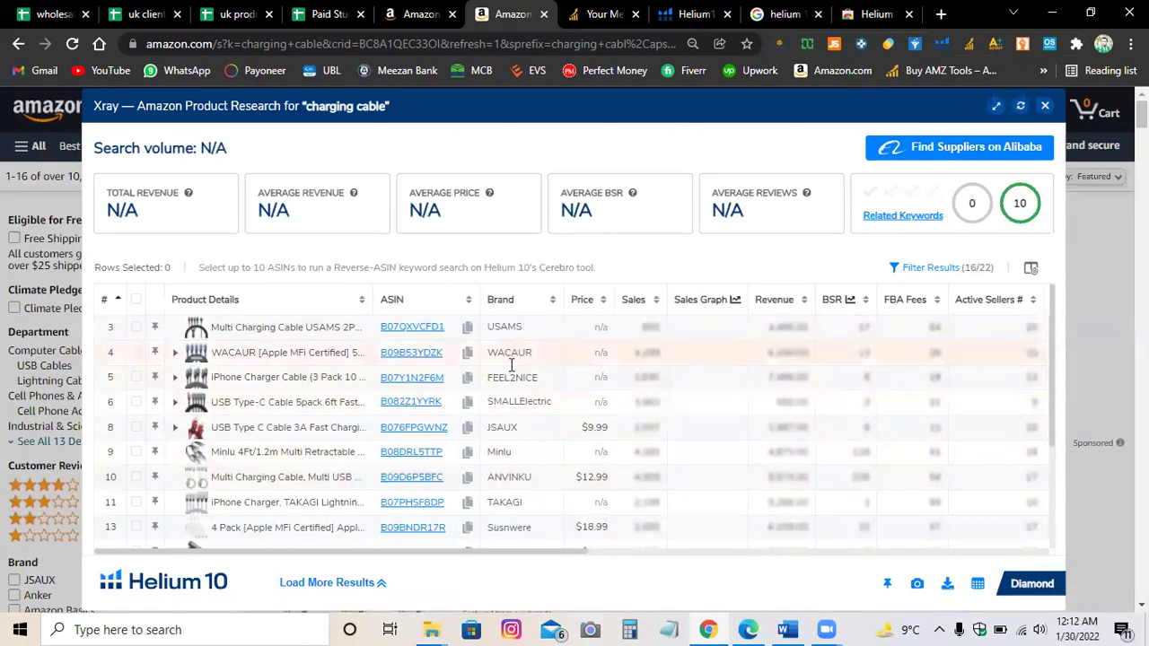
scroll(386, 516, "right", 5)
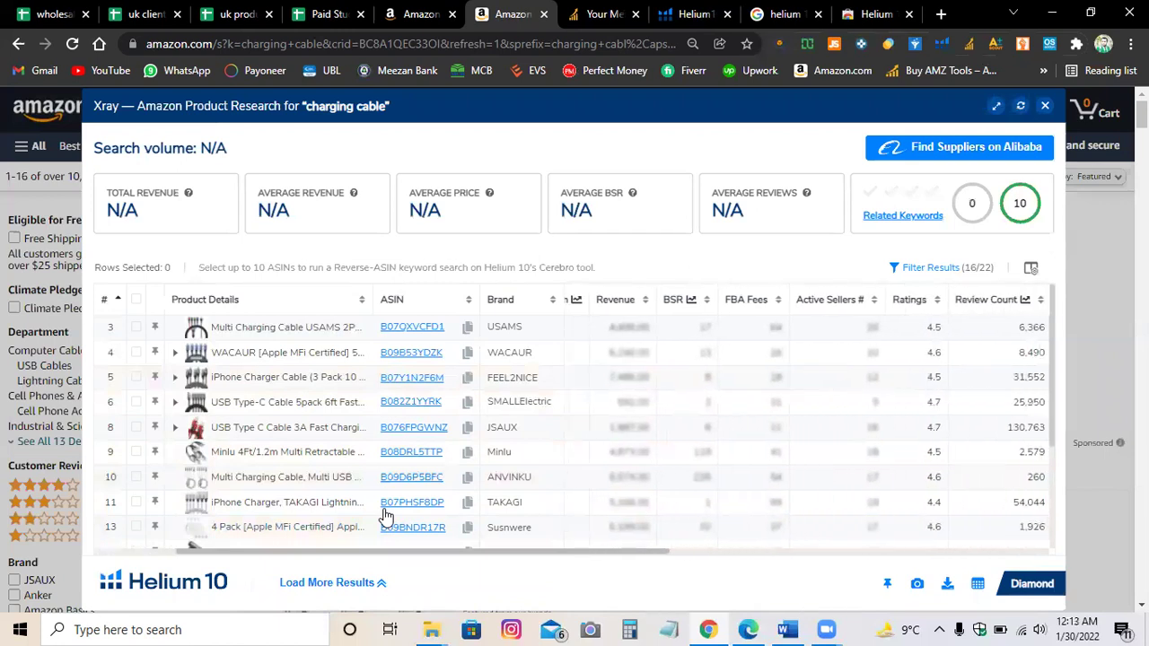
scroll(386, 516, "right", 4)
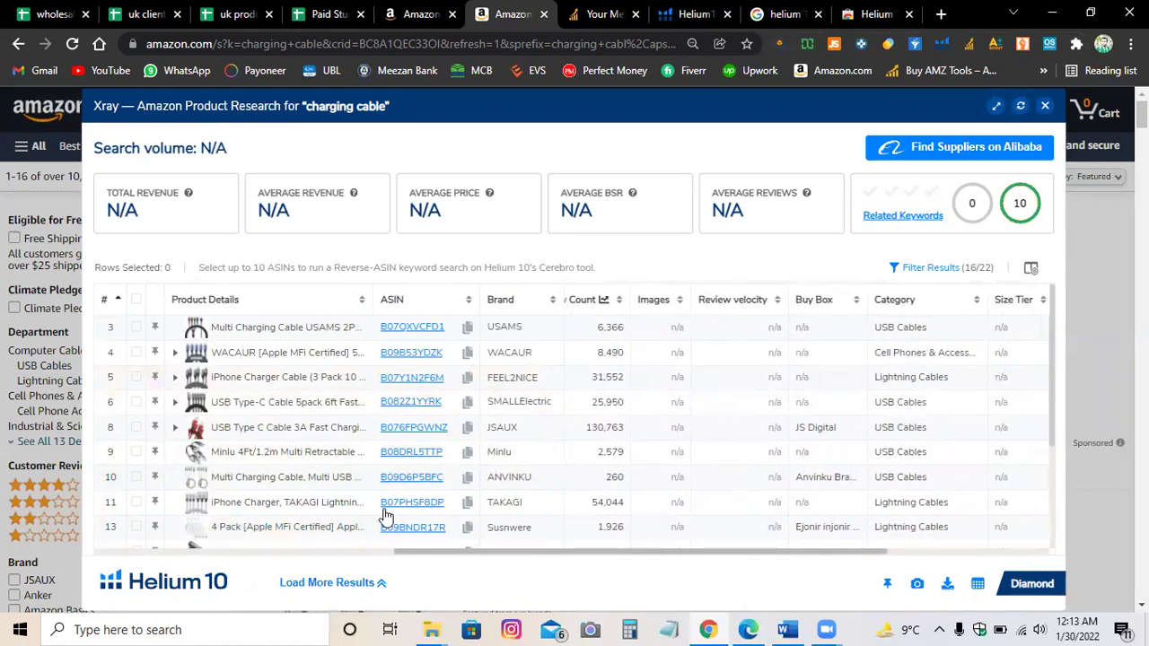
scroll(386, 517, "left", 1)
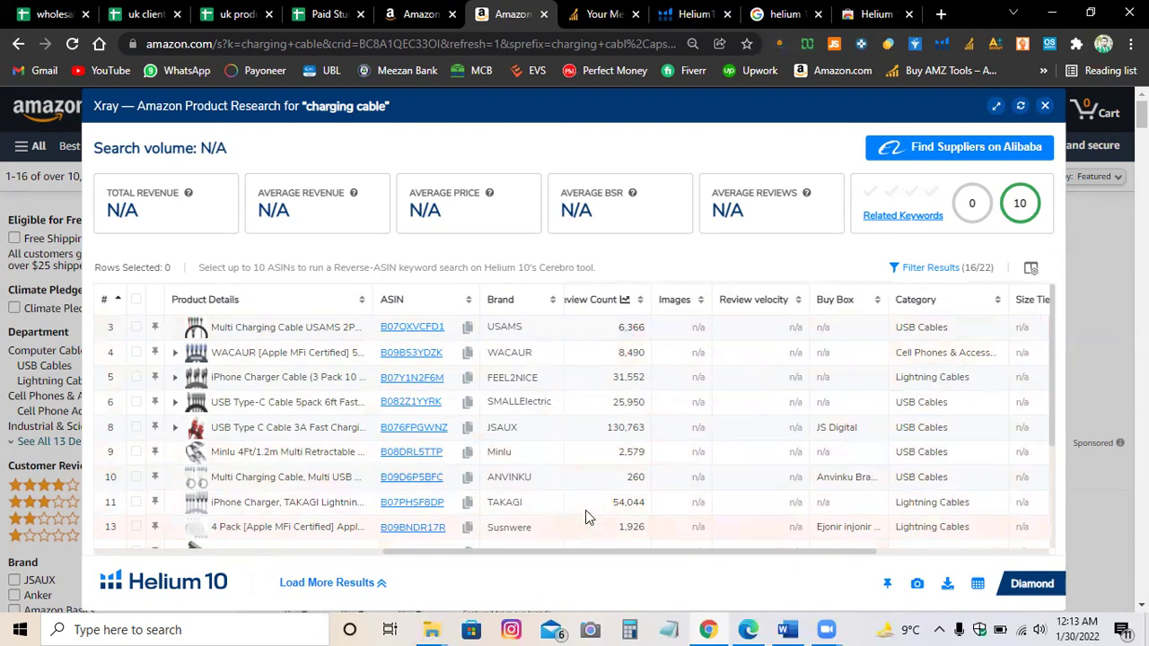
scroll(585, 510, "left", 1)
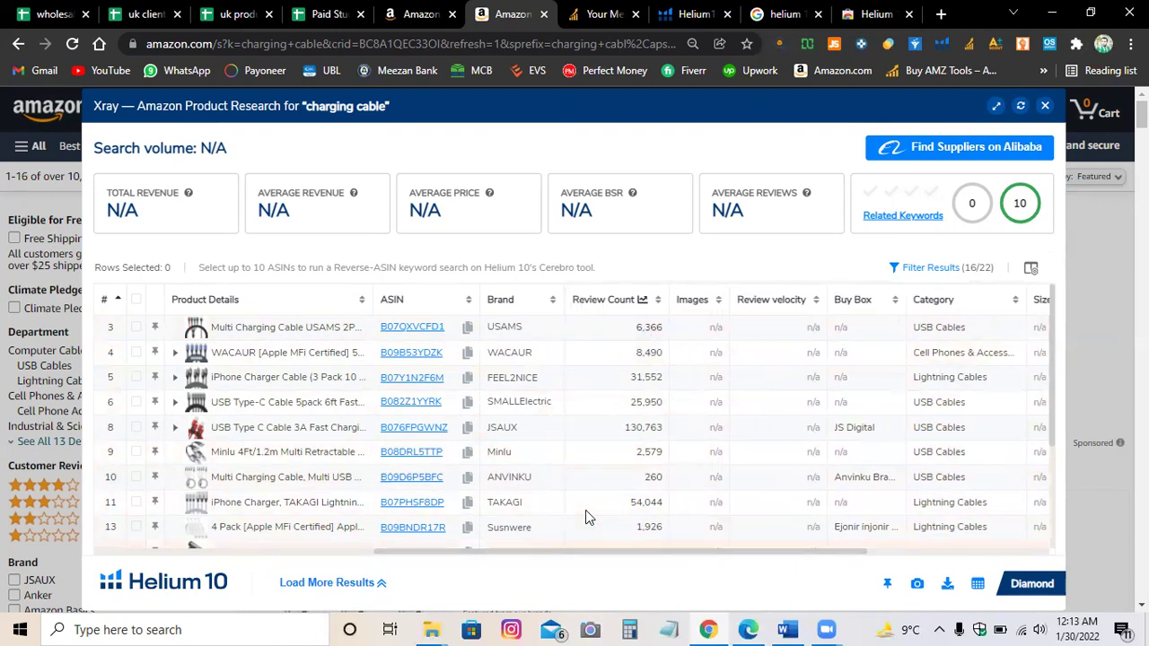
Switch to Microsoft Edge, read the analysis criteria in the USA product hunting PDF, and return to Chrome.
mouse_move(788, 626)
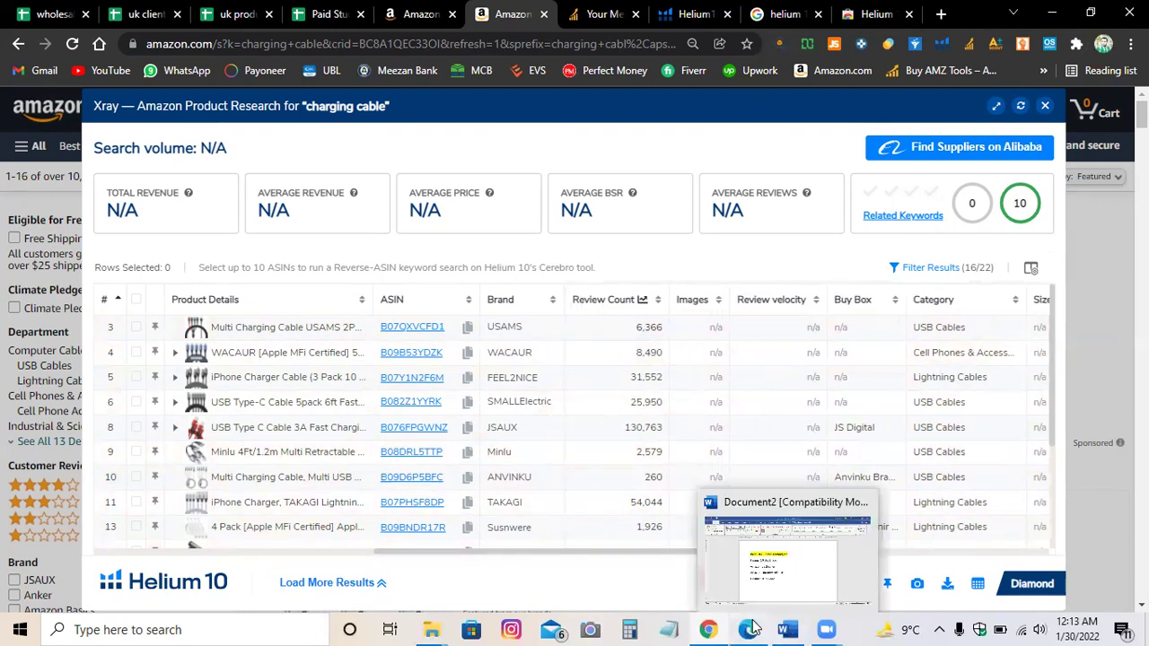
left_click(759, 586)
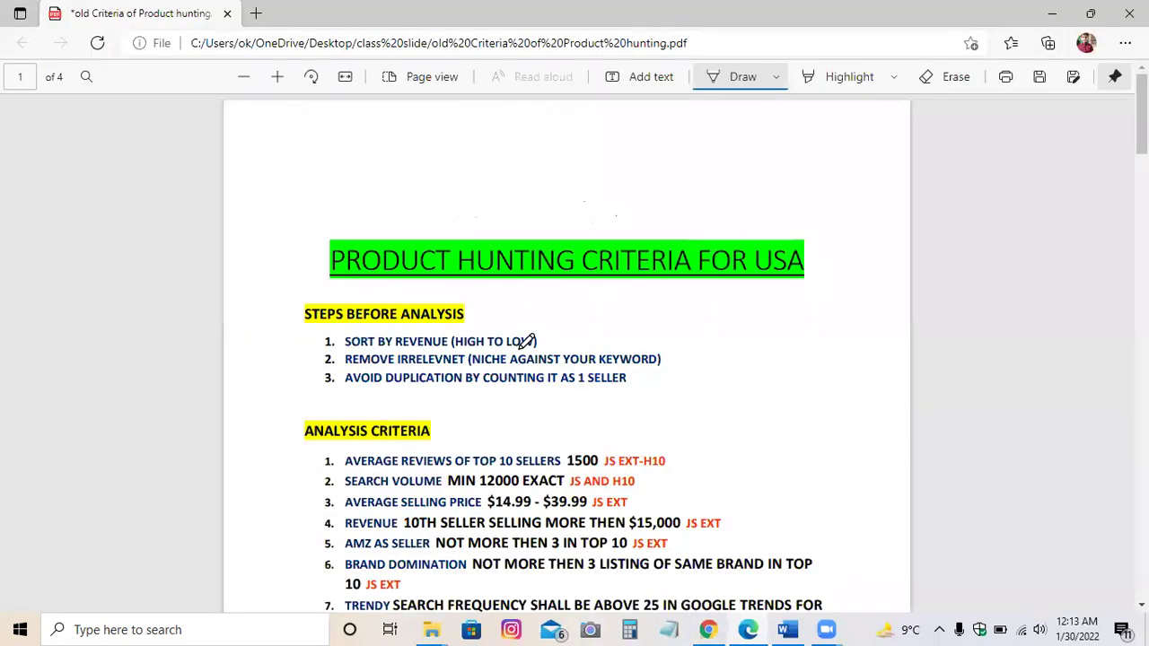
scroll(513, 343, "down", 3)
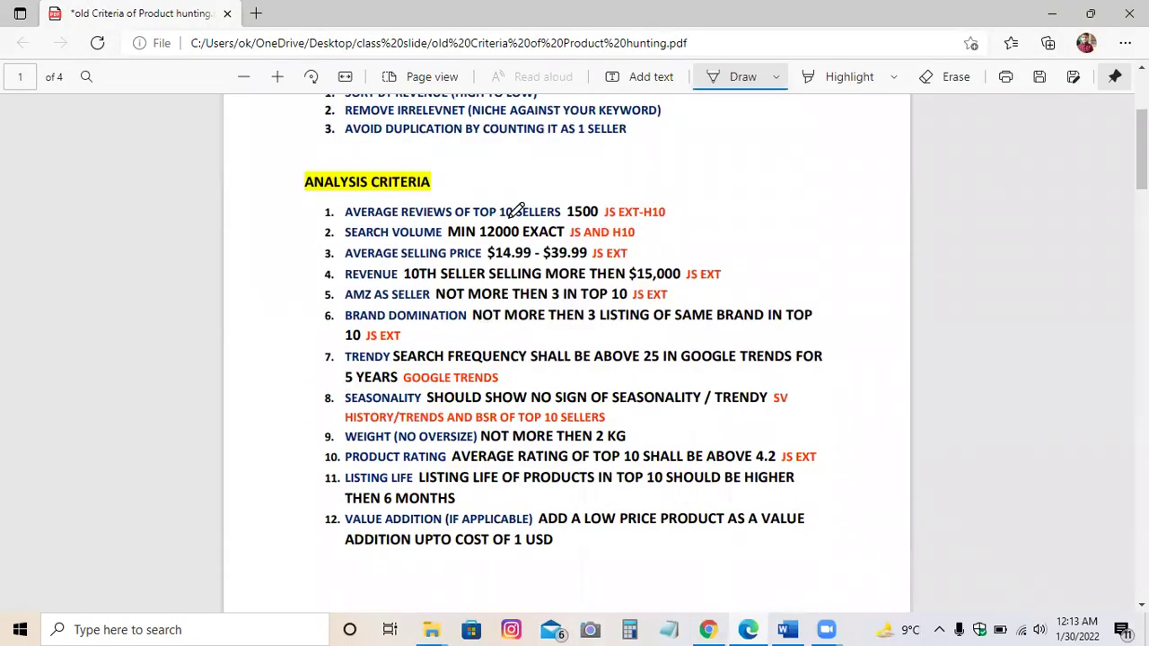
left_click(709, 629)
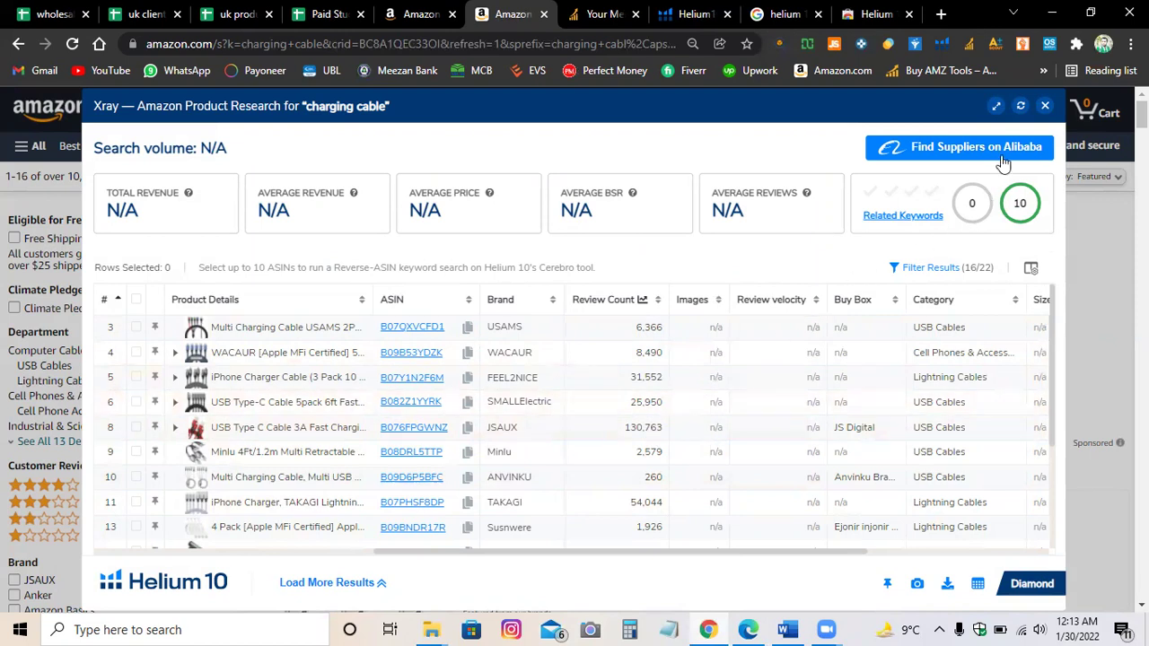
Close the Xray window and the Google search and extension store pages, leaving the Helium 10 dashboard open.
left_click(1044, 108)
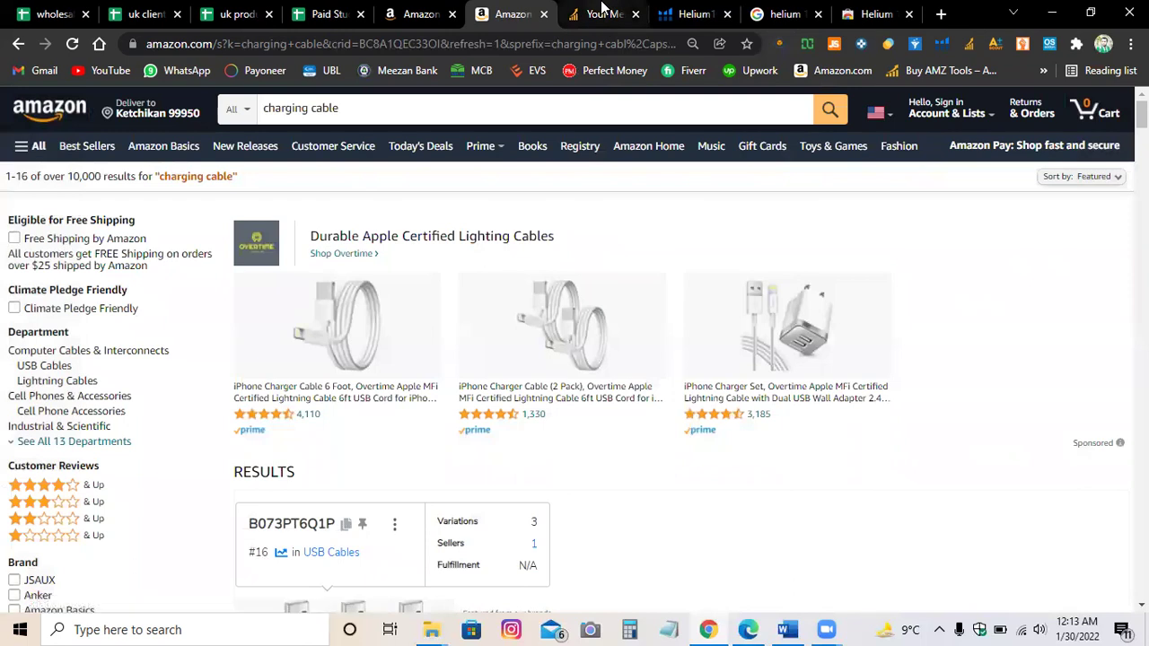
left_click(692, 14)
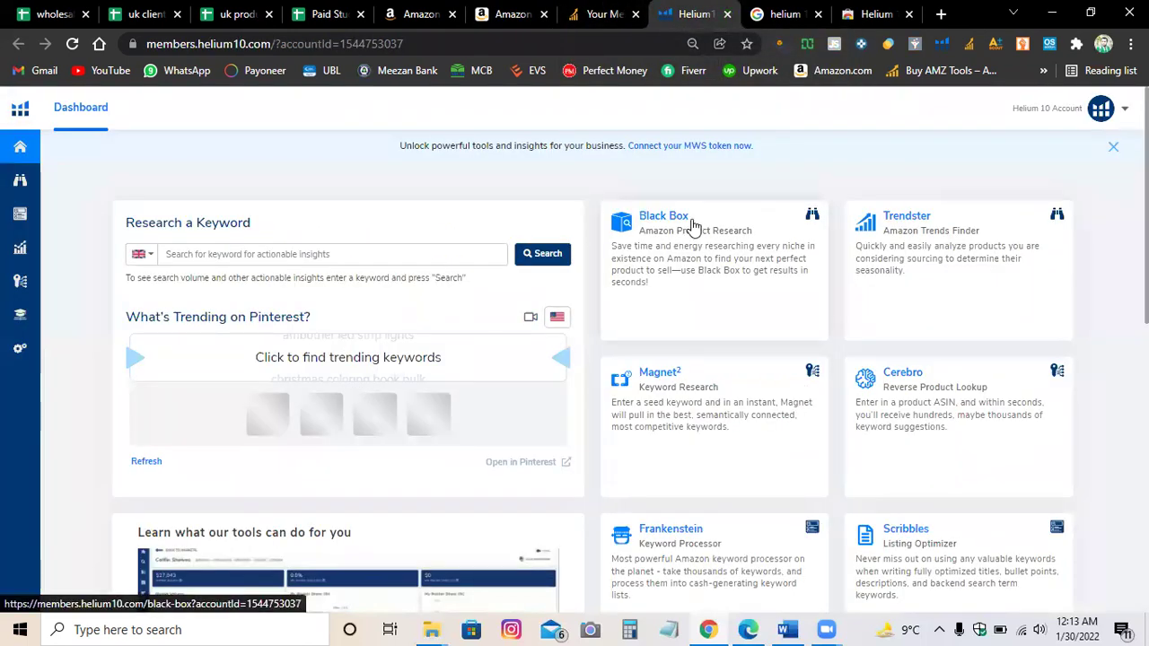
mouse_move(20, 175)
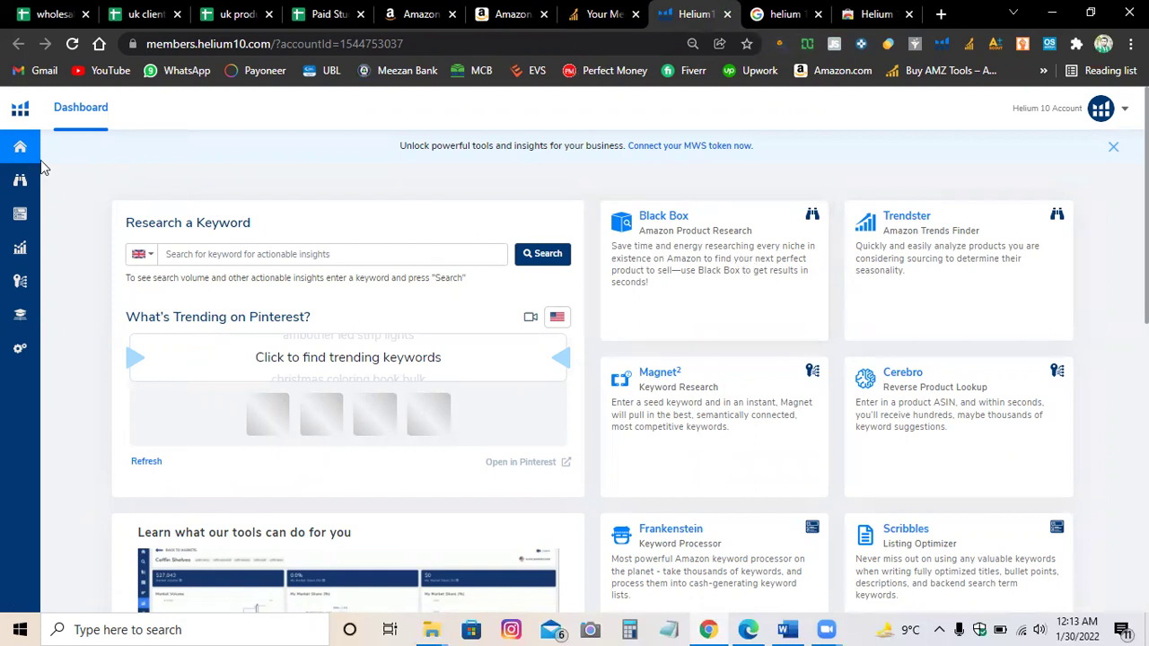
left_click(69, 184)
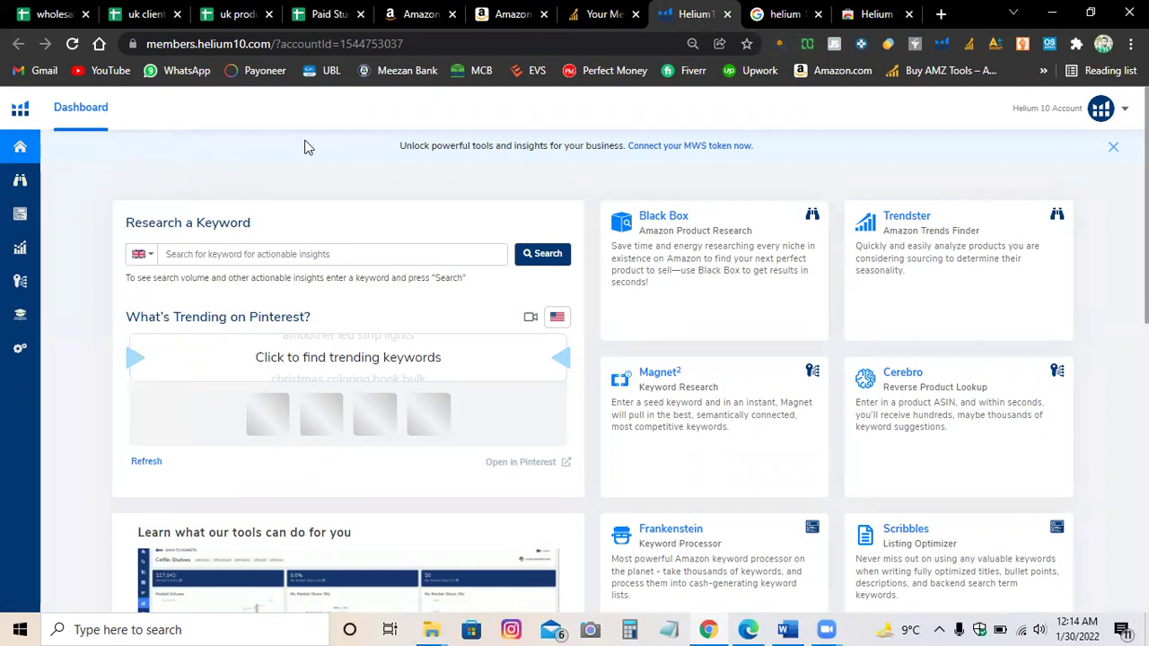
left_click(778, 13)
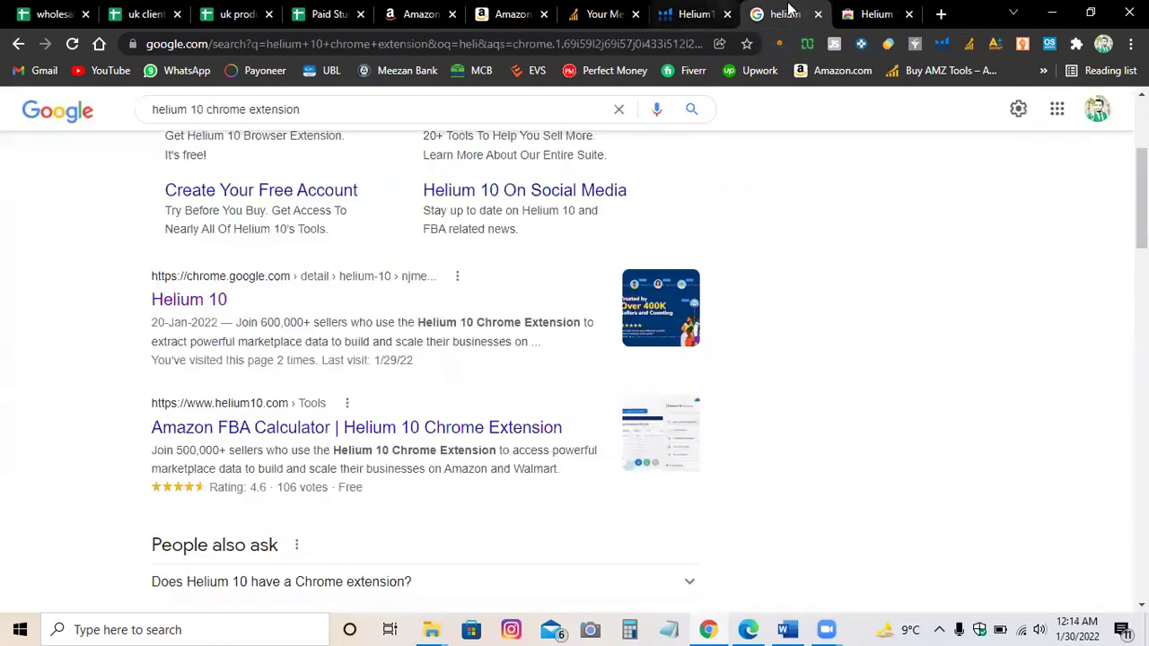
left_click(818, 14)
left_click(820, 15)
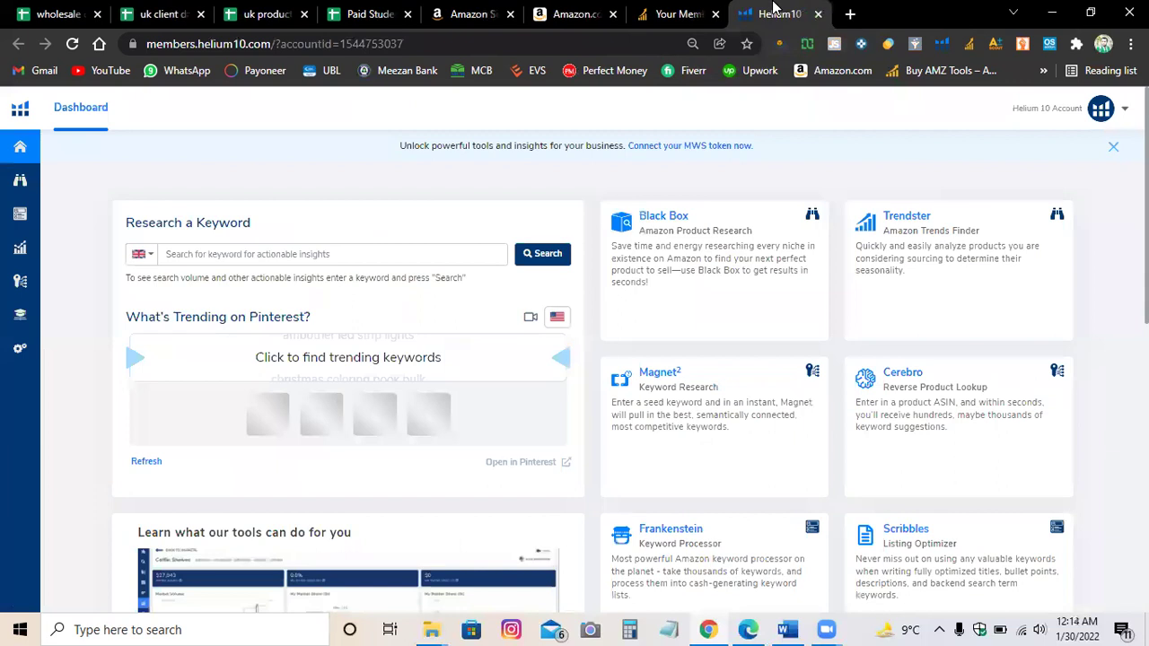
mouse_move(21, 146)
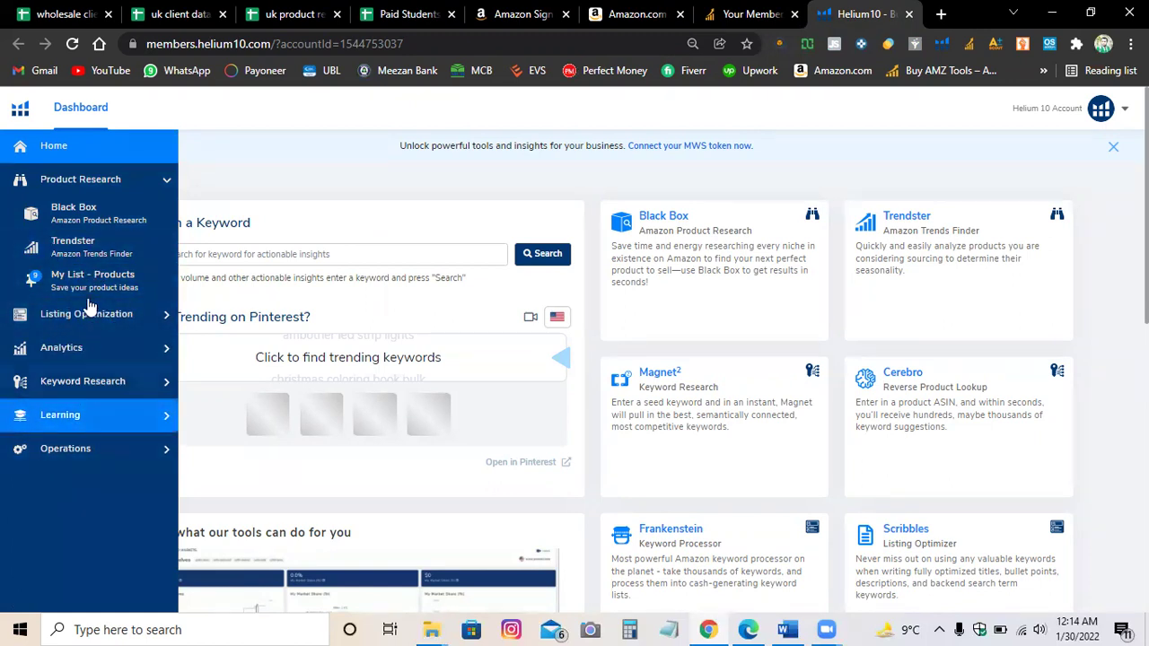
left_click(78, 215)
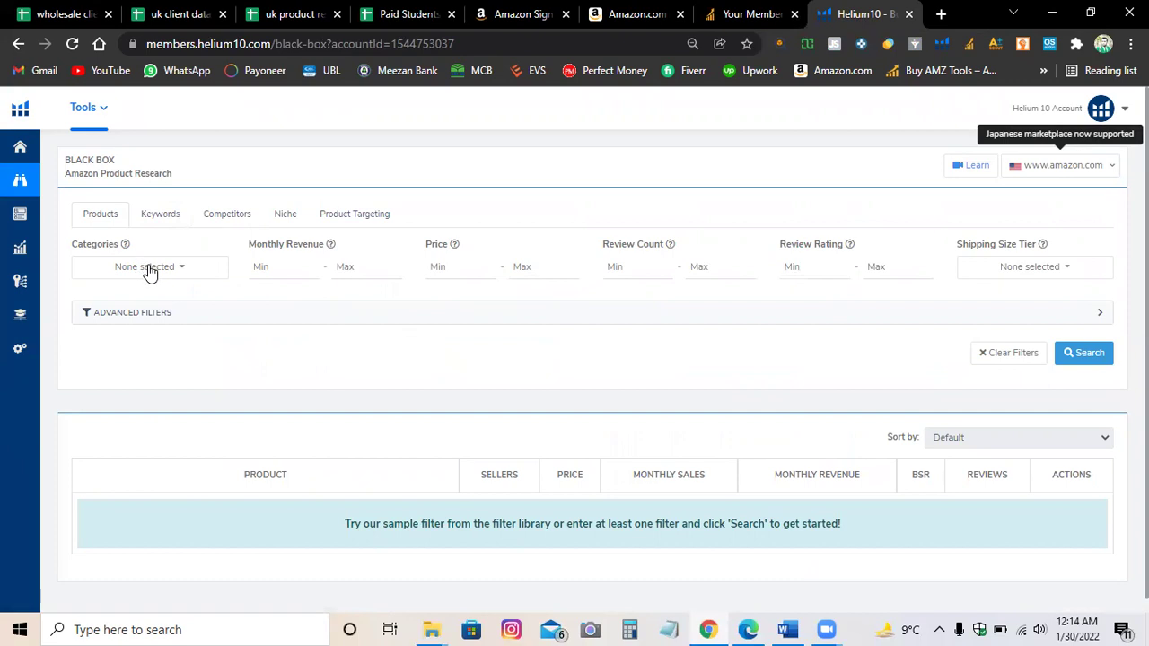
left_click(1043, 174)
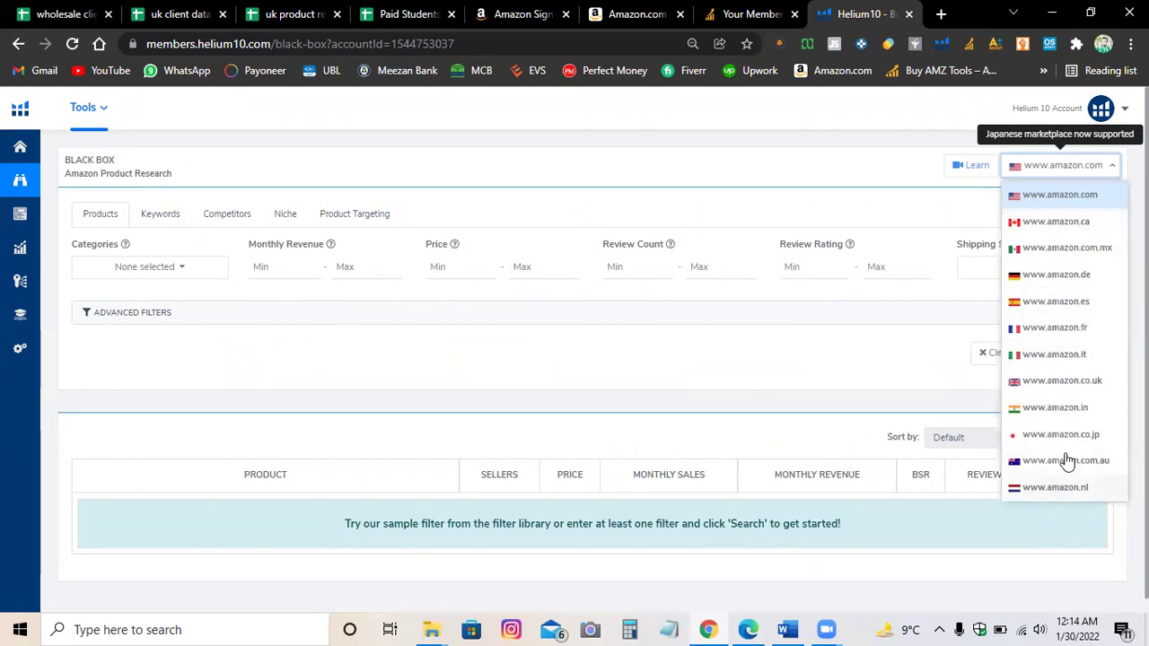
left_click(1059, 195)
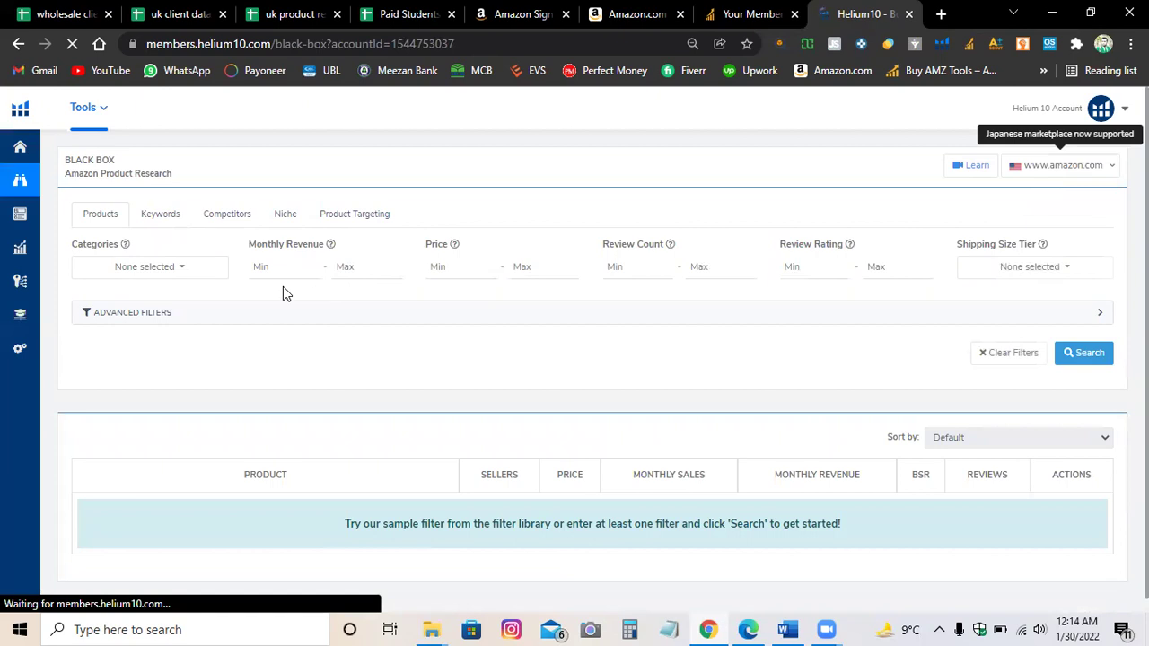
Select Handmade Products and Pet Supplies as the categories for the Black Box product search.
left_click(151, 267)
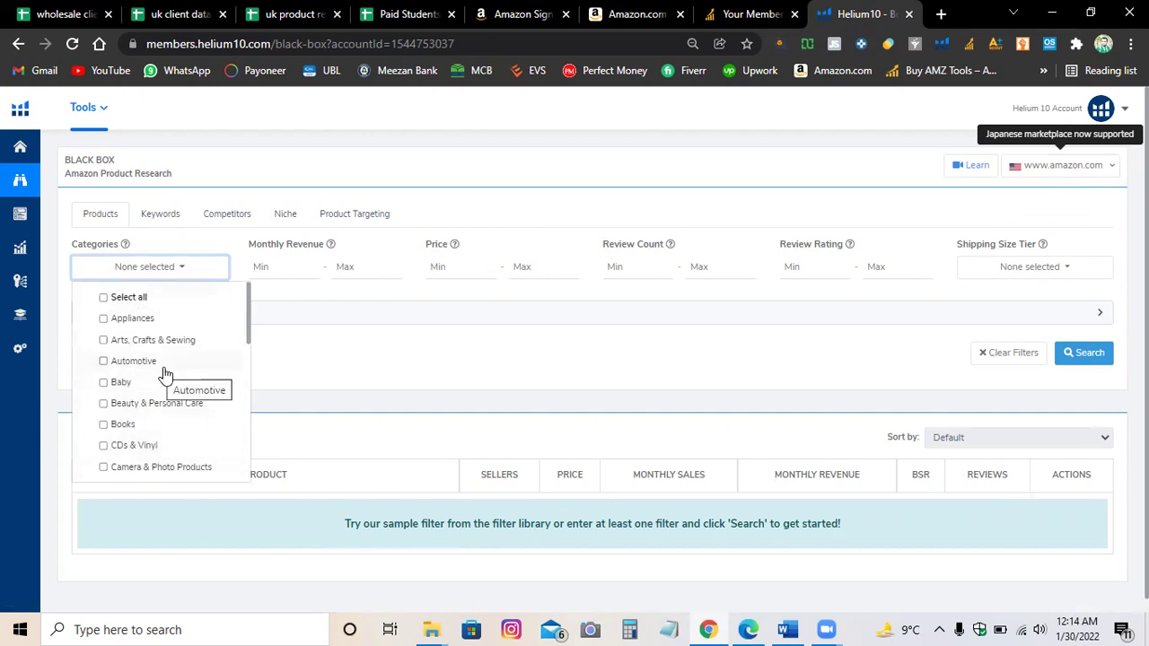
scroll(171, 377, "down", 2)
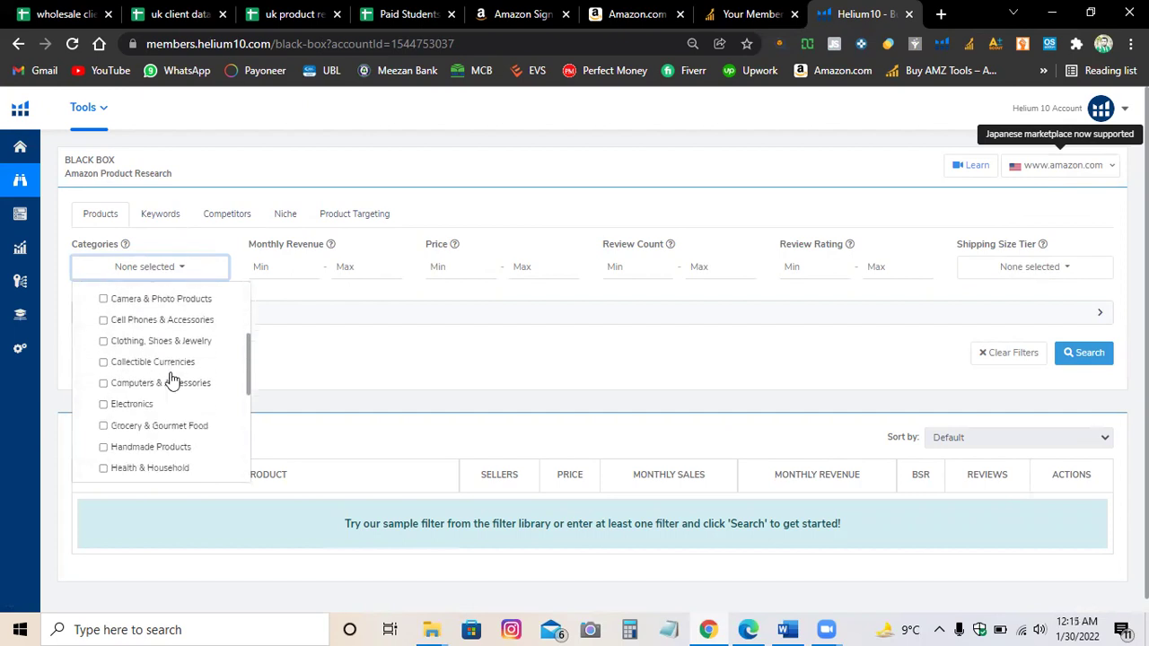
scroll(146, 434, "down", 2)
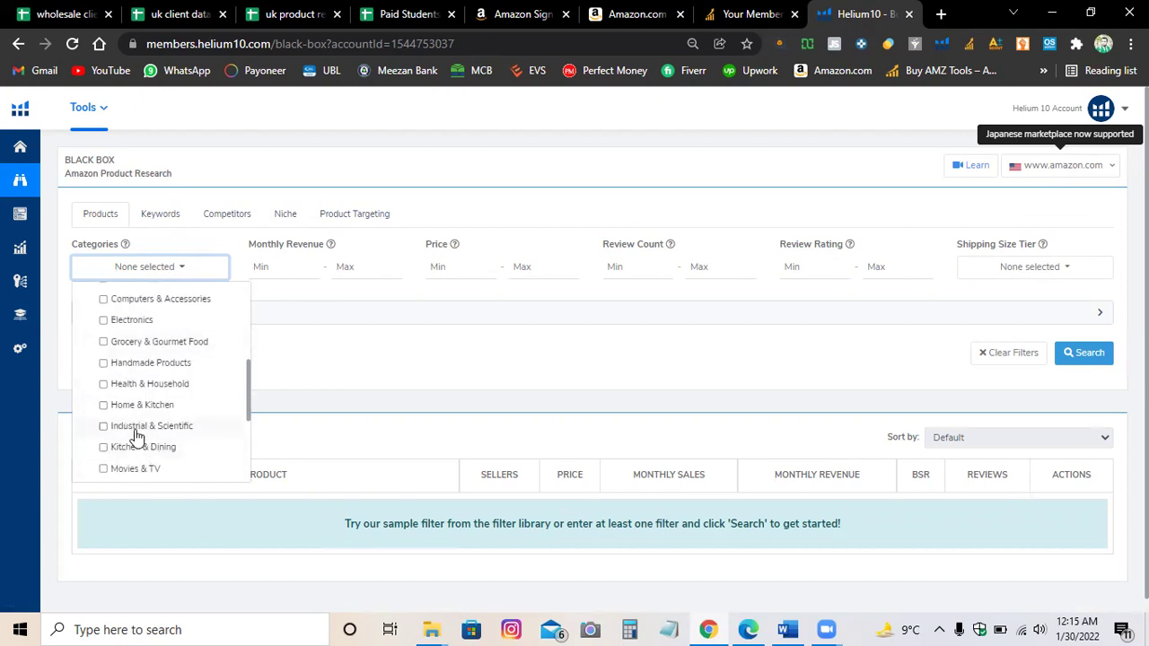
scroll(131, 409, "up", 2)
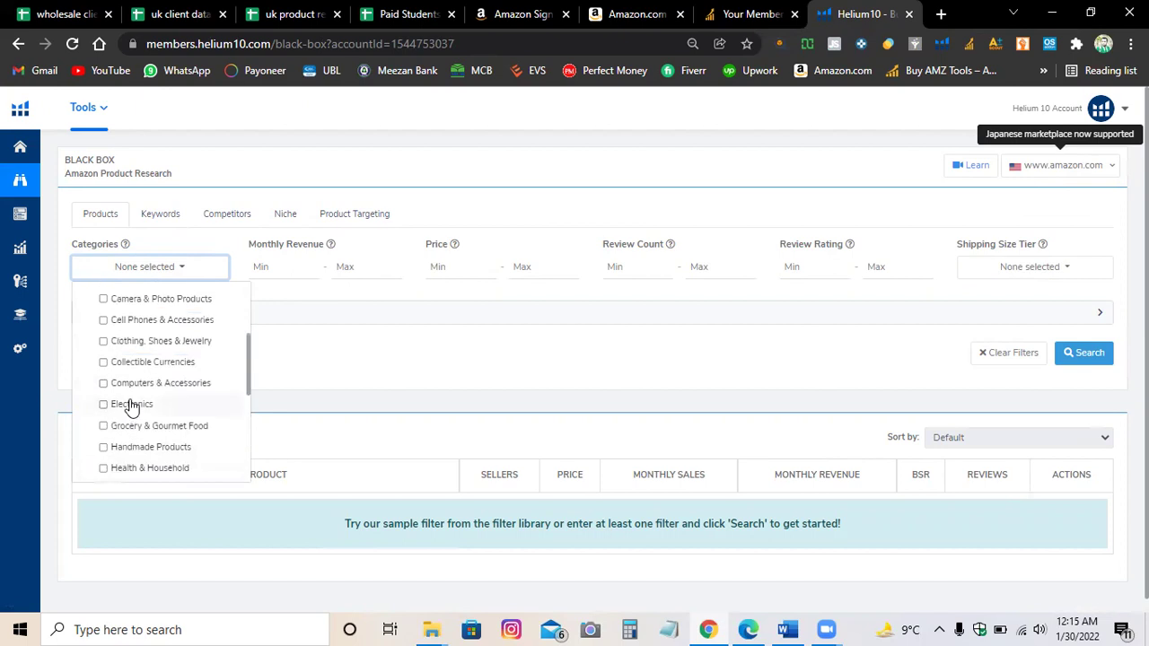
scroll(167, 441, "up", 2)
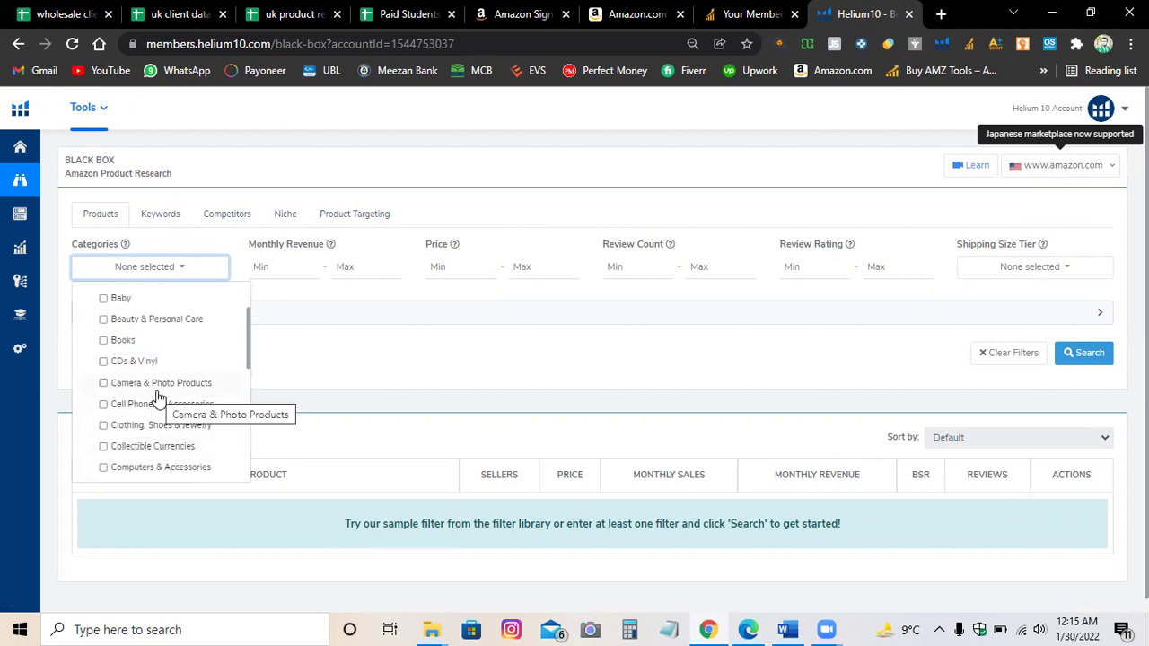
scroll(158, 397, "up", 2)
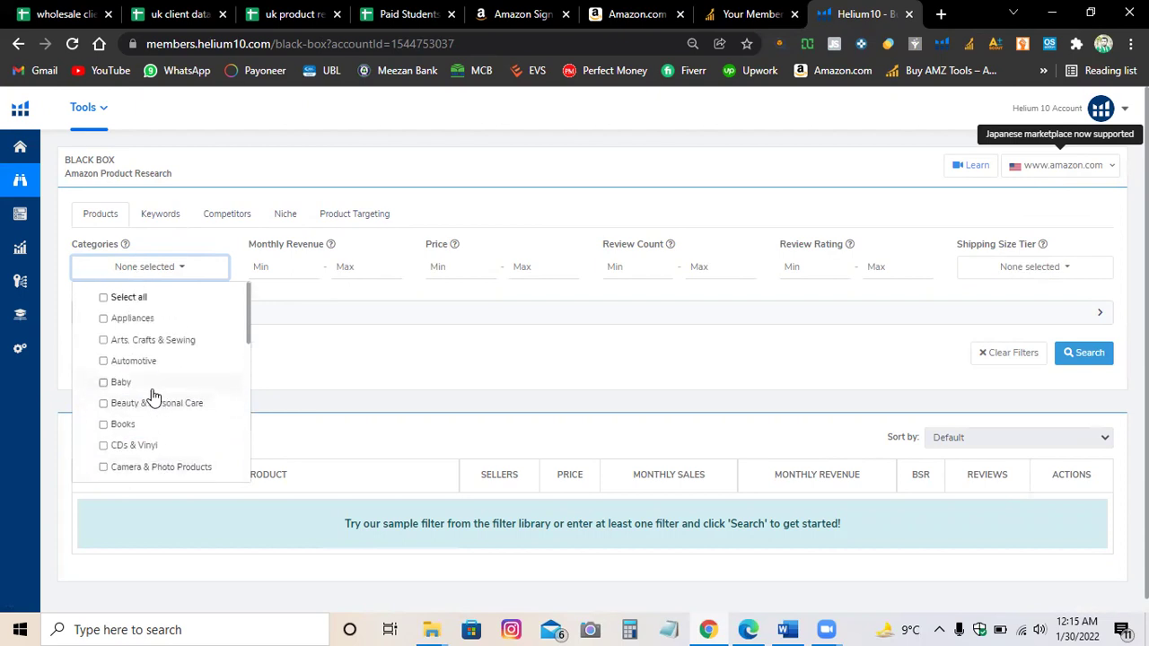
scroll(151, 397, "down", 4)
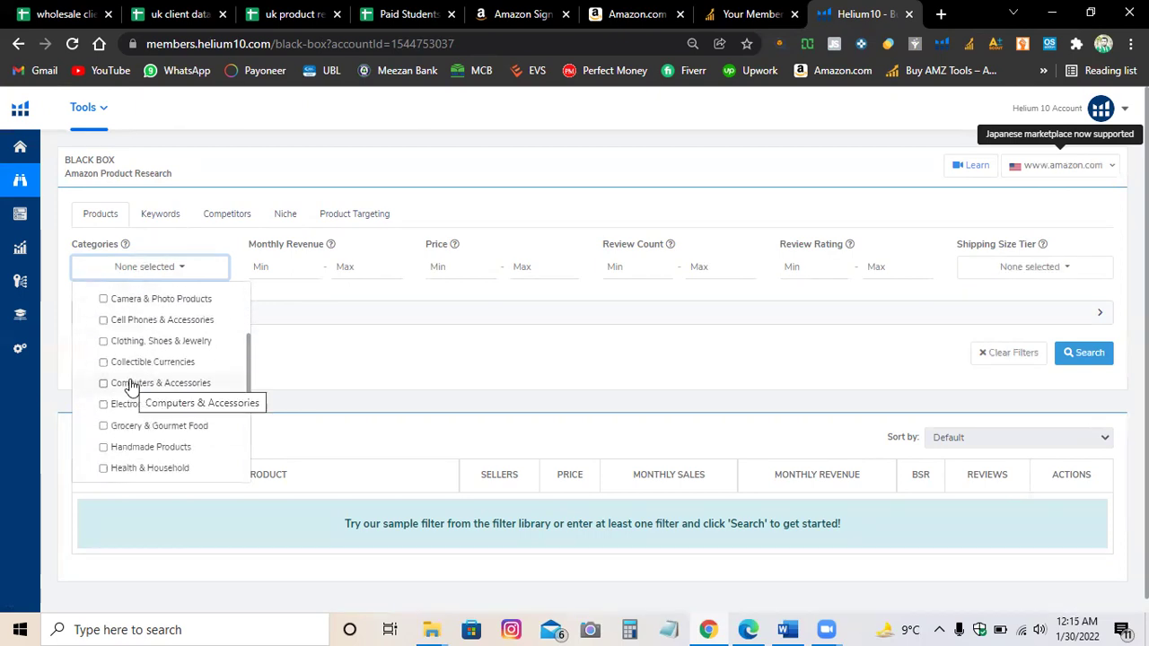
scroll(130, 386, "down", 2)
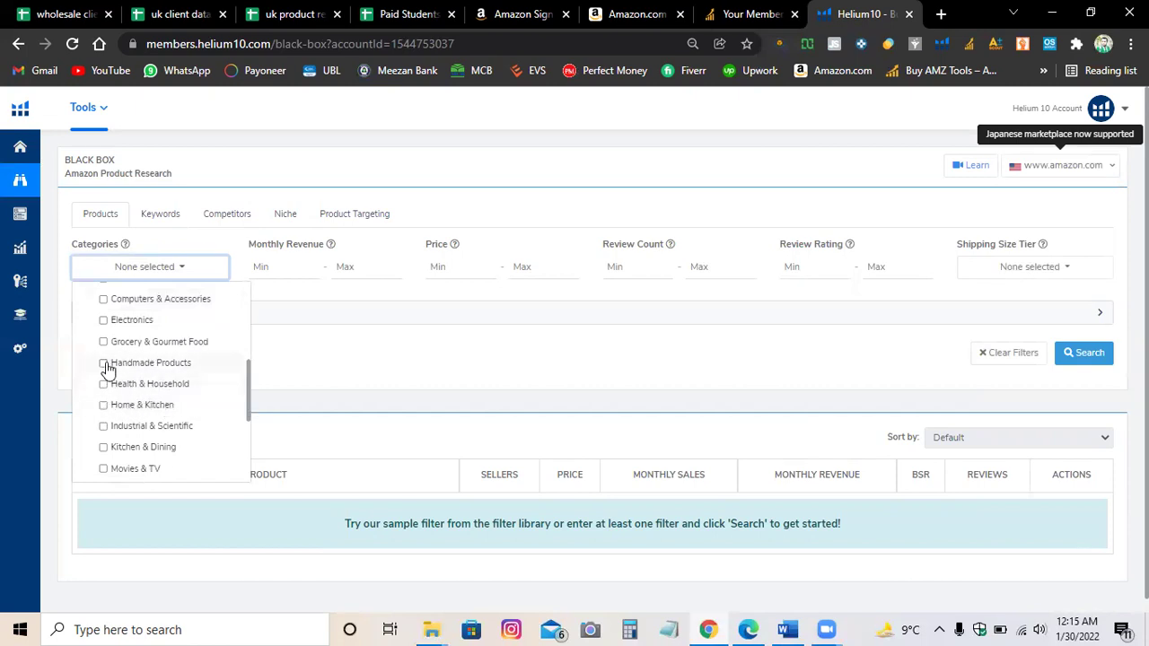
left_click(104, 364)
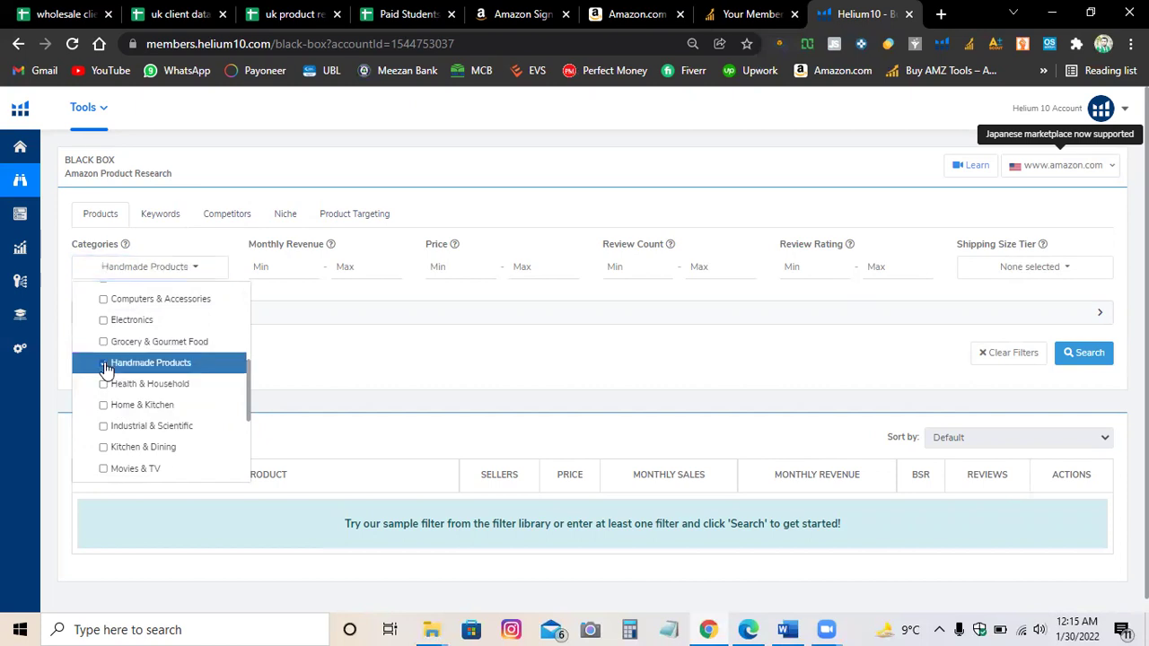
scroll(186, 412, "down", 2)
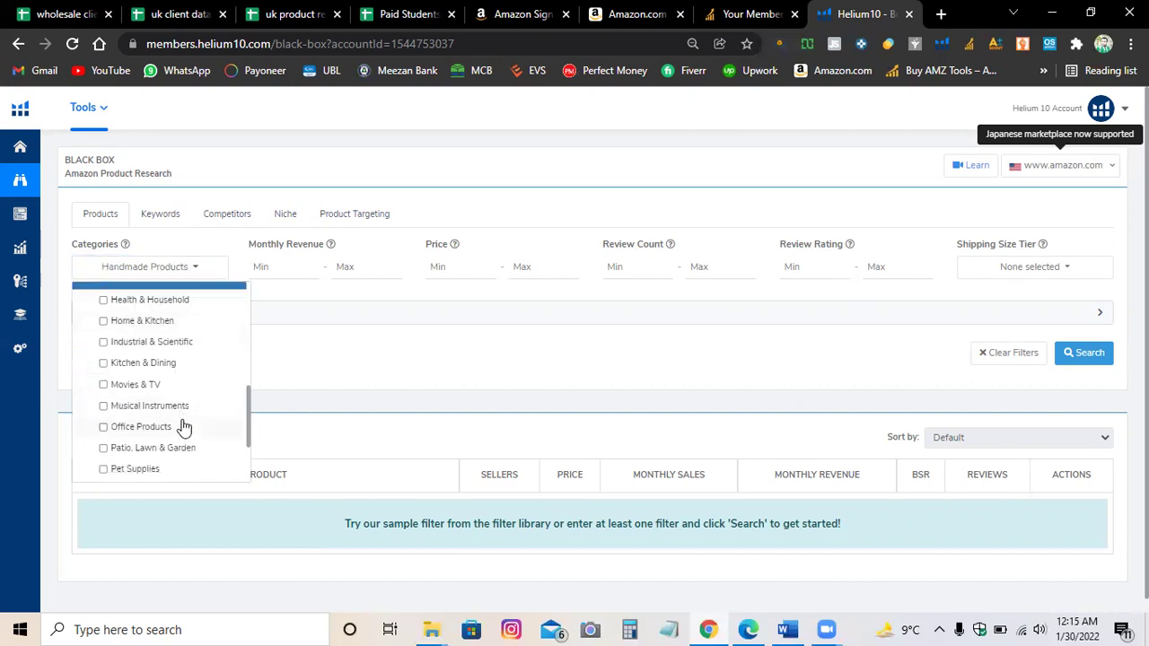
scroll(184, 428, "down", 2)
left_click(105, 386)
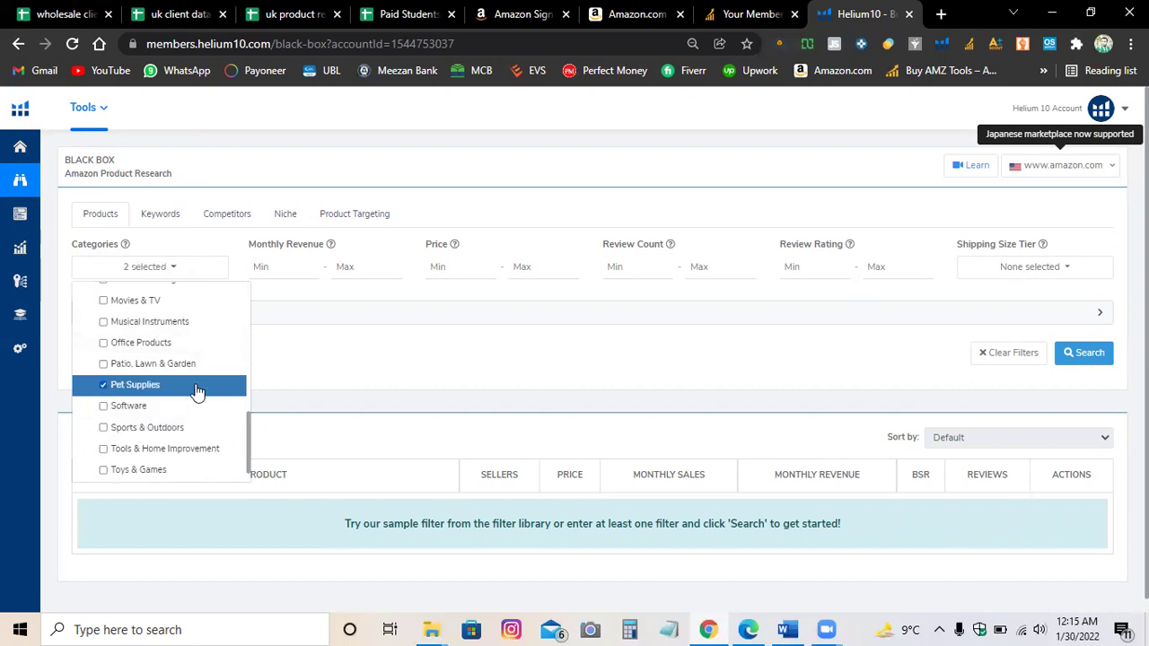
left_click(340, 386)
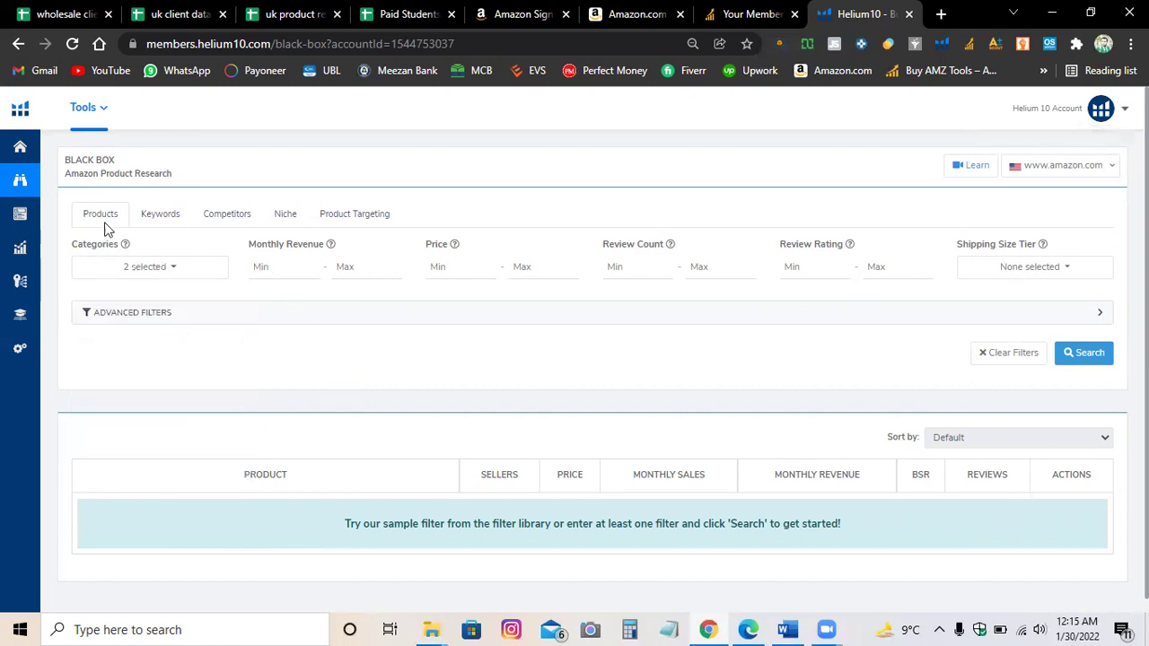
left_click(148, 175)
Check the revenue criterion in the product hunting PDF in Microsoft Edge, return to Chrome and set the minimum monthly revenue to 15000.
left_click(787, 629)
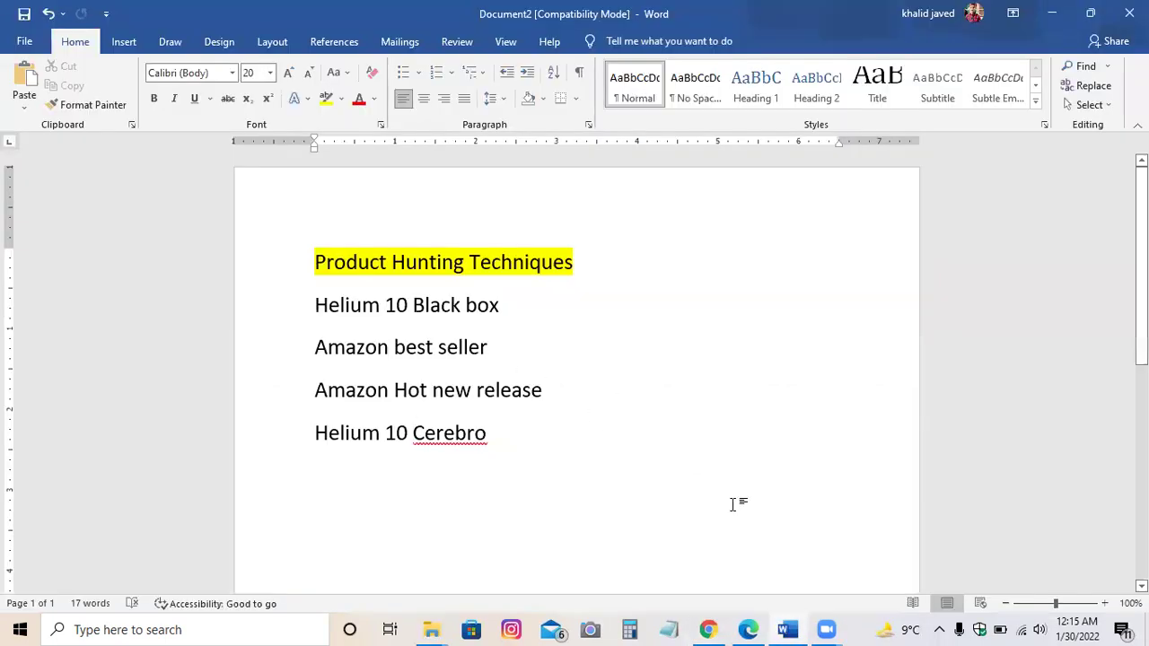
left_click(748, 630)
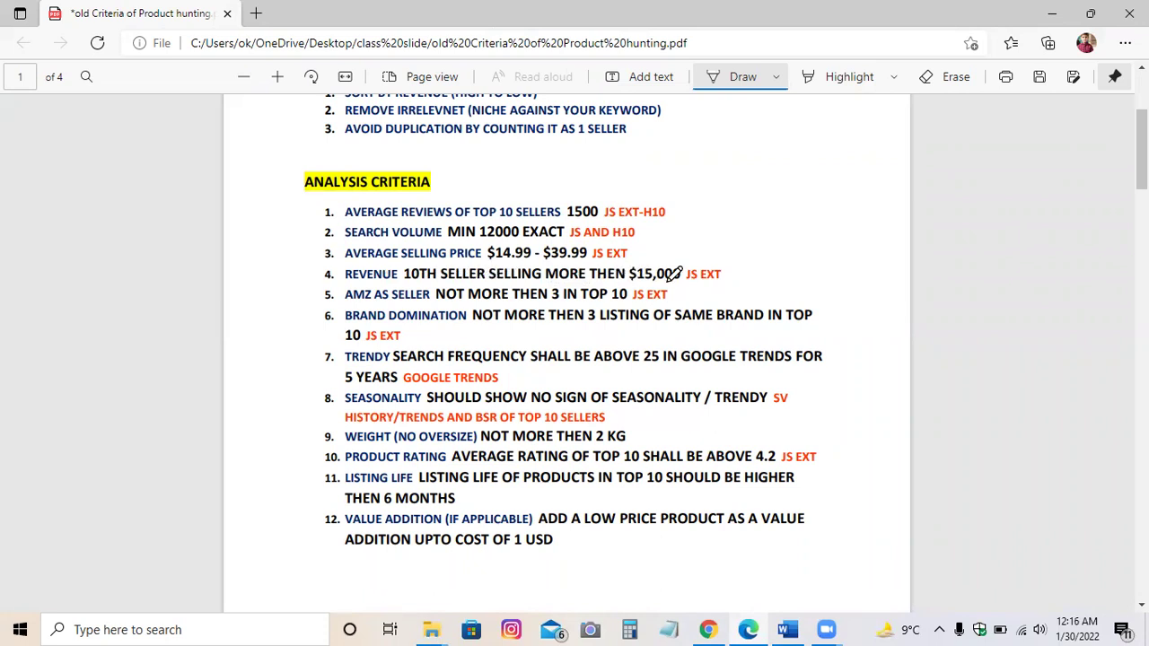
left_click(708, 629)
left_click(281, 268)
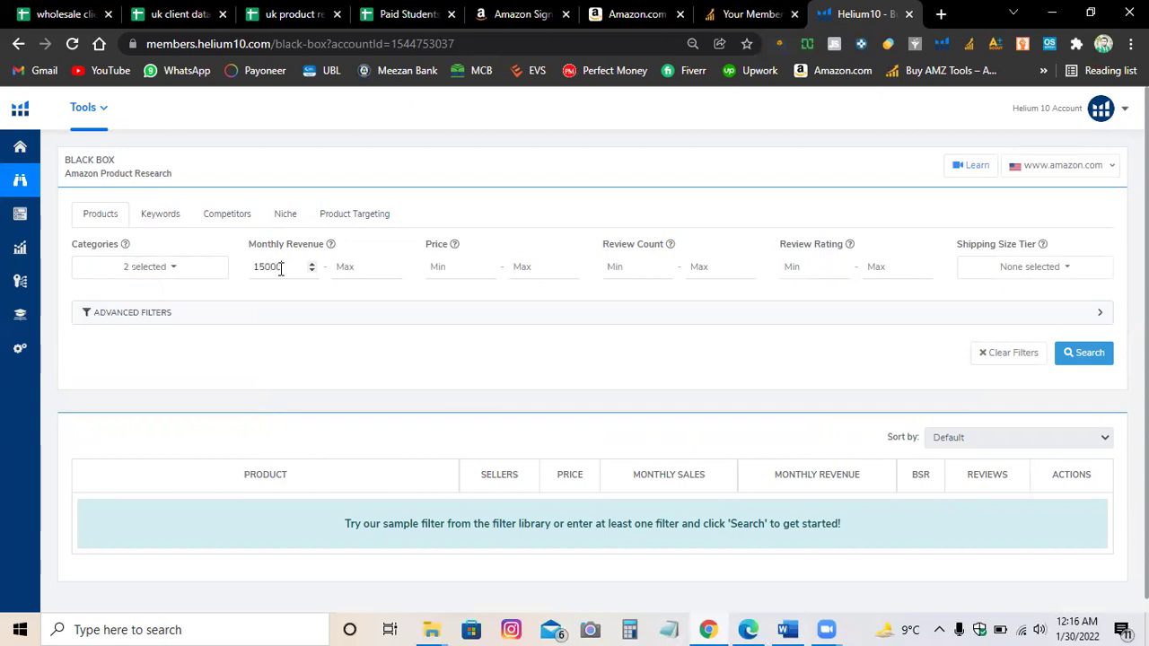
Read the average selling price criterion in the Edge PDF, return to Chrome and set the price filter from 14 to 38.
left_click(435, 273)
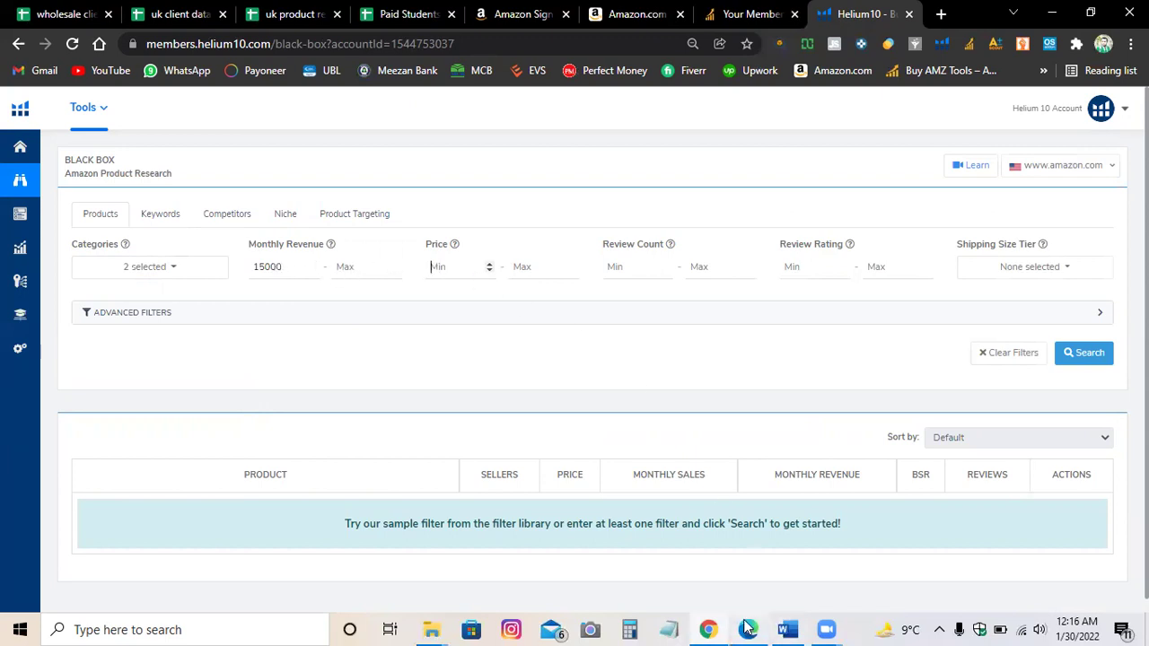
left_click(748, 630)
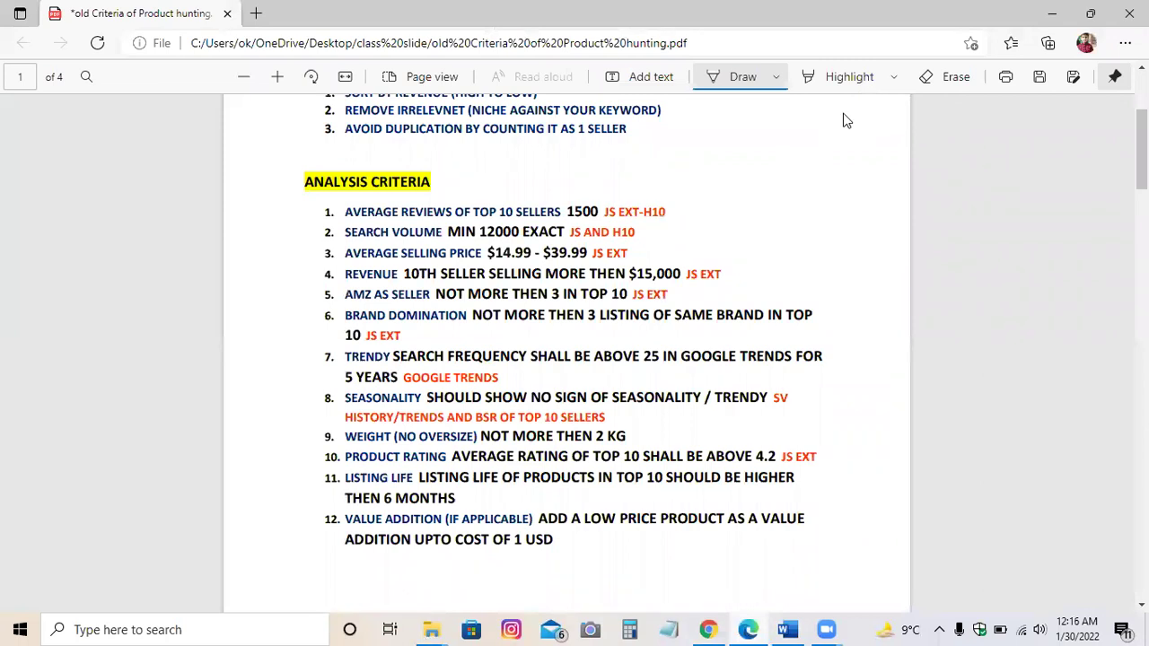
left_click(279, 76)
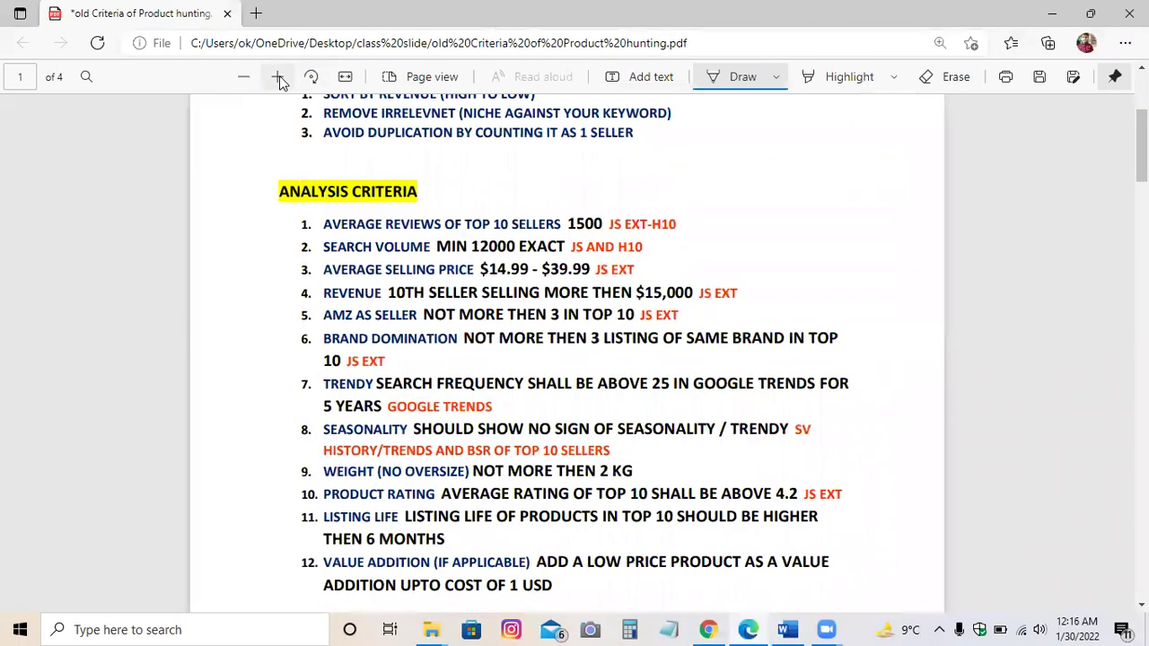
left_click(280, 77)
scroll(577, 161, "down", 2)
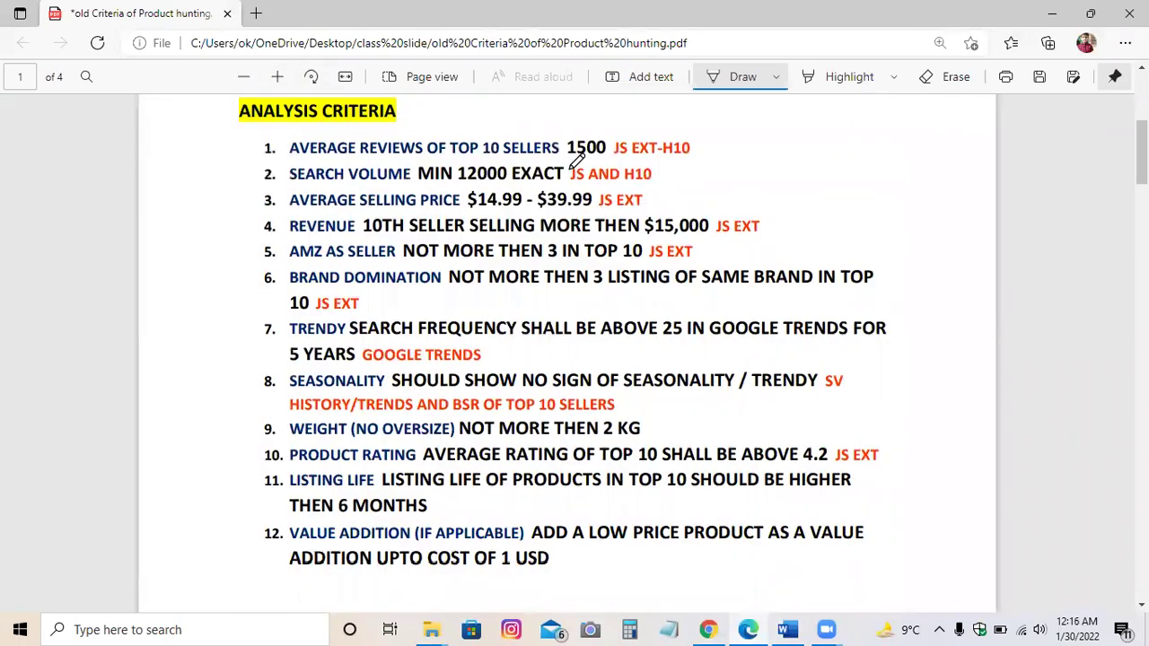
left_click(274, 82)
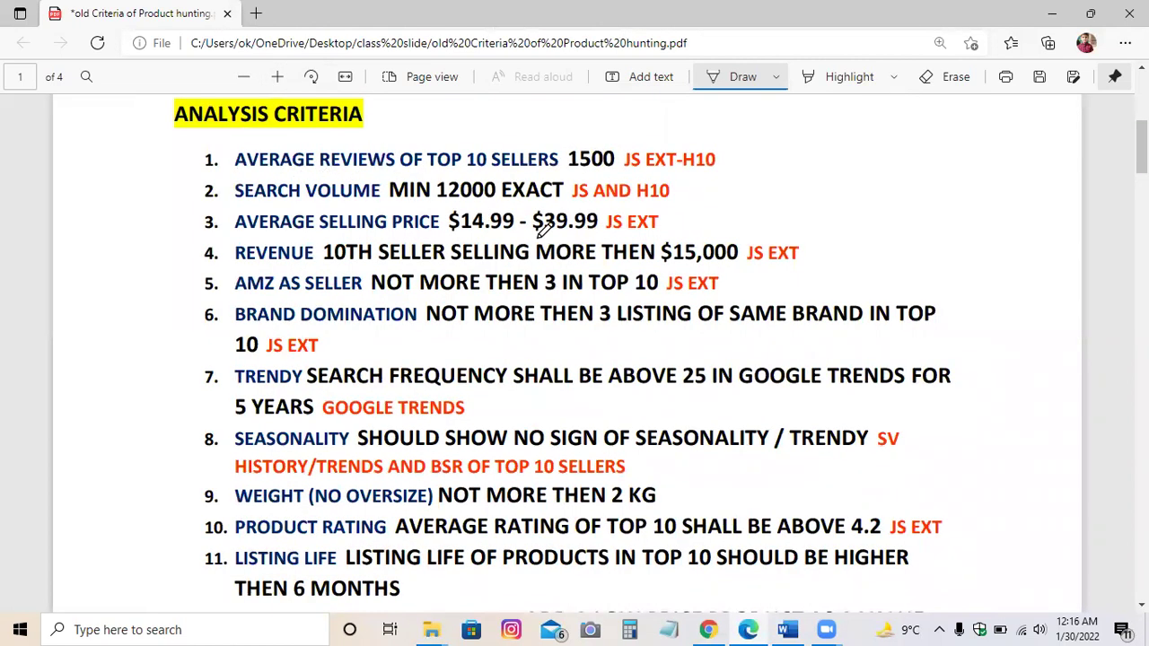
left_click(708, 630)
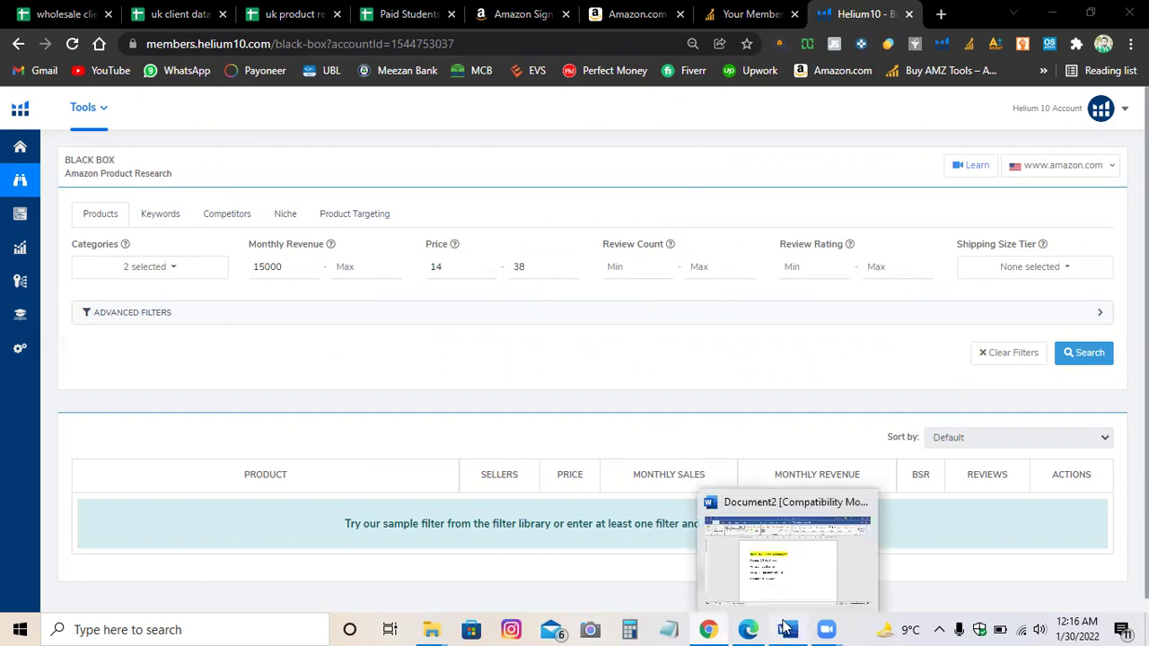
Consult the criteria PDF in Edge, return to Chrome and set the minimum review count to 200 and minimum review rating to 4.
left_click(787, 630)
left_click(748, 629)
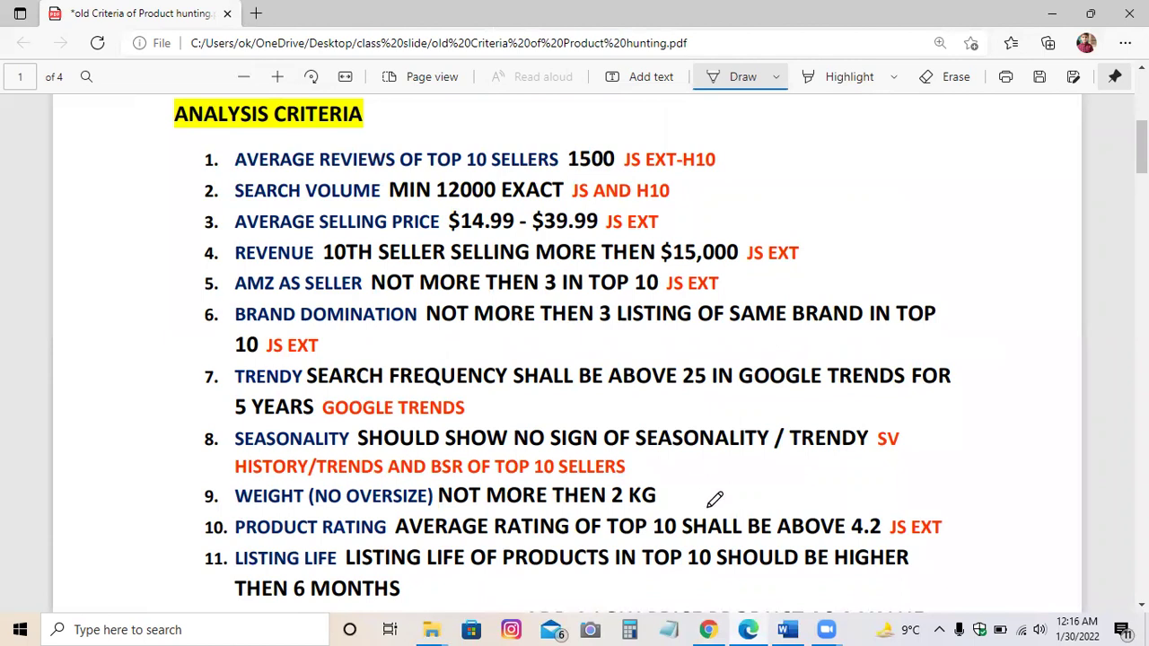
left_click(708, 630)
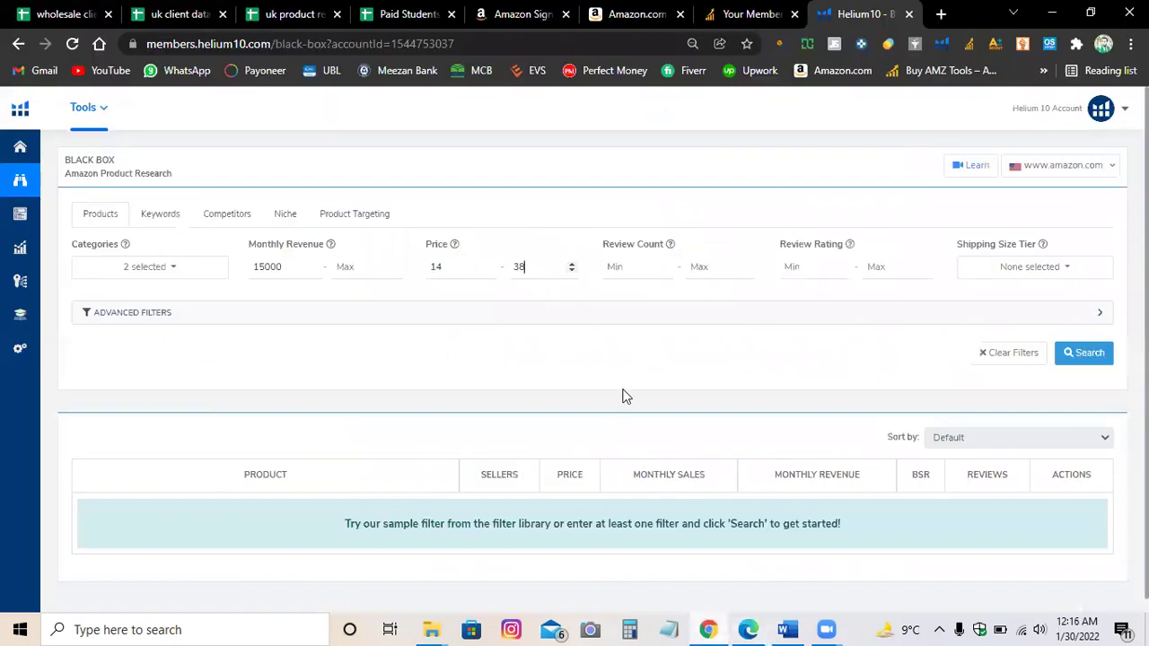
left_click(616, 265)
type("20")
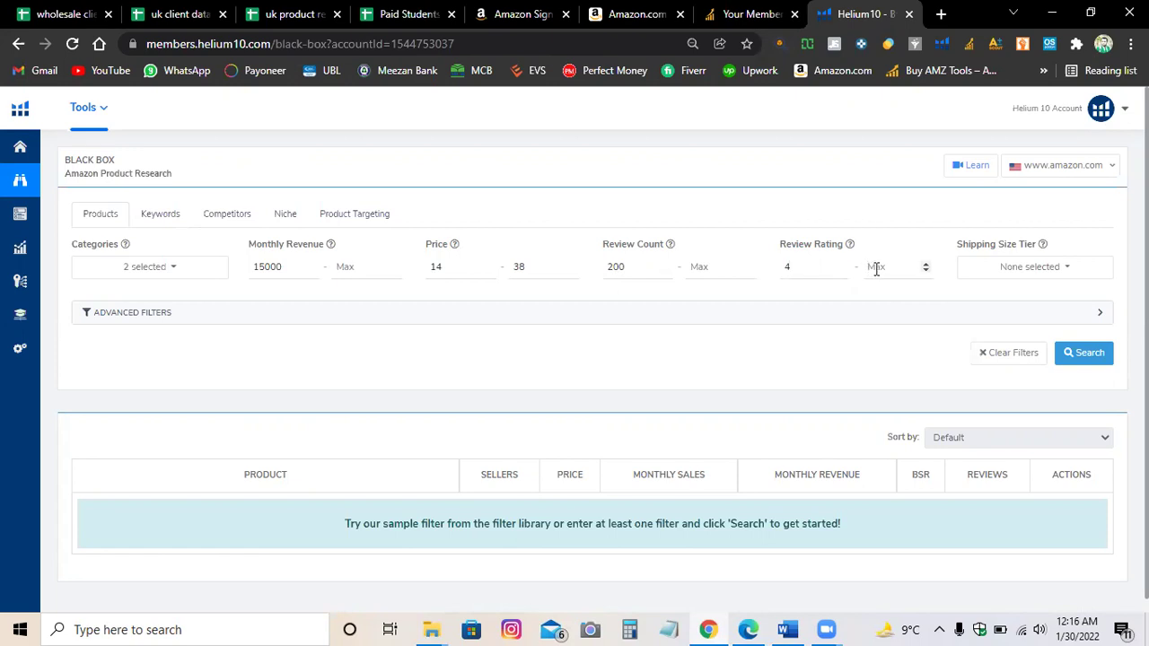
left_click_drag(798, 487, 798, 519)
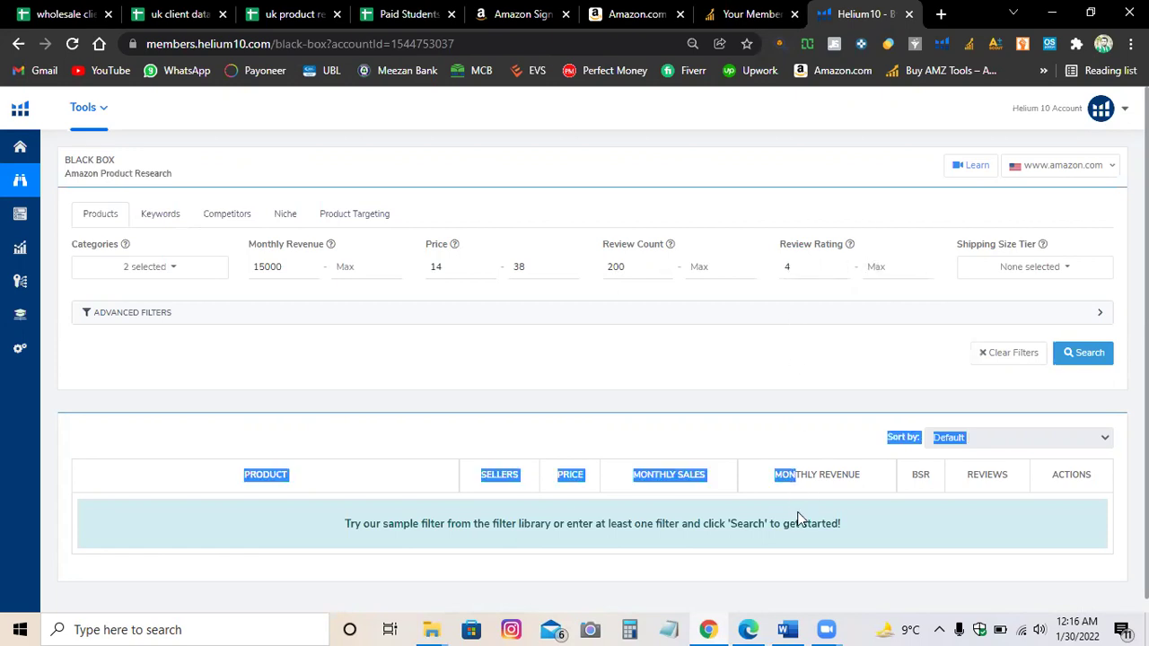
left_click(685, 361)
Switch to Edge, read through the full analysis criteria list from average reviews to value addition, and return to Chrome.
left_click(748, 629)
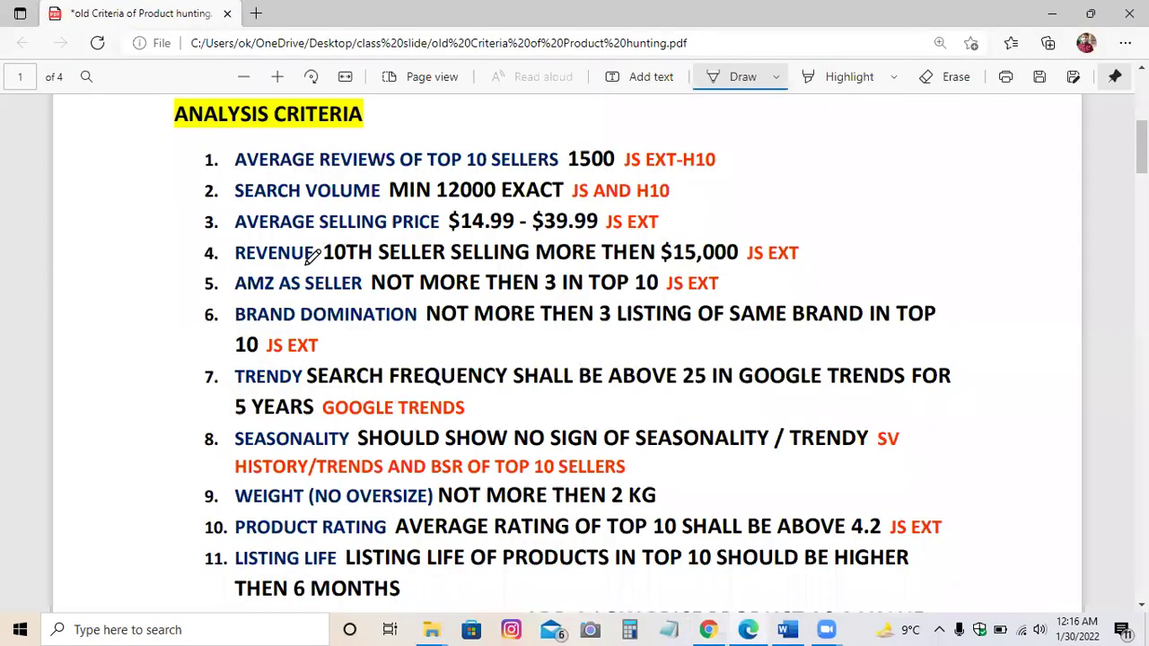
scroll(415, 373, "down", 1)
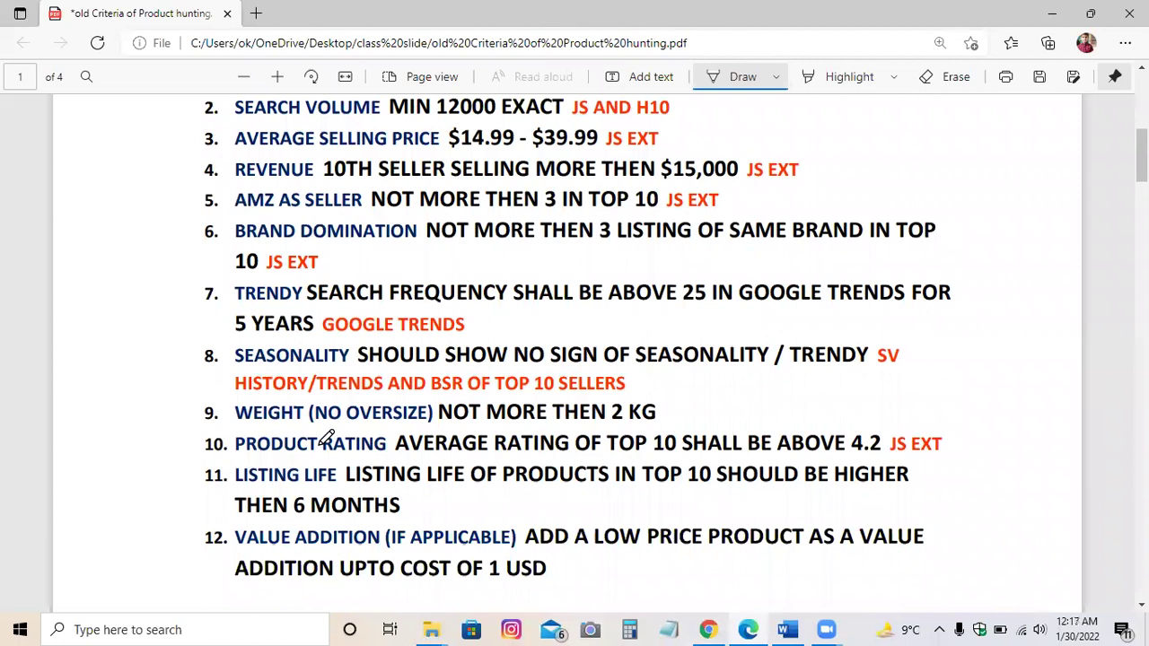
scroll(346, 444, "down", 1)
scroll(354, 460, "up", 2)
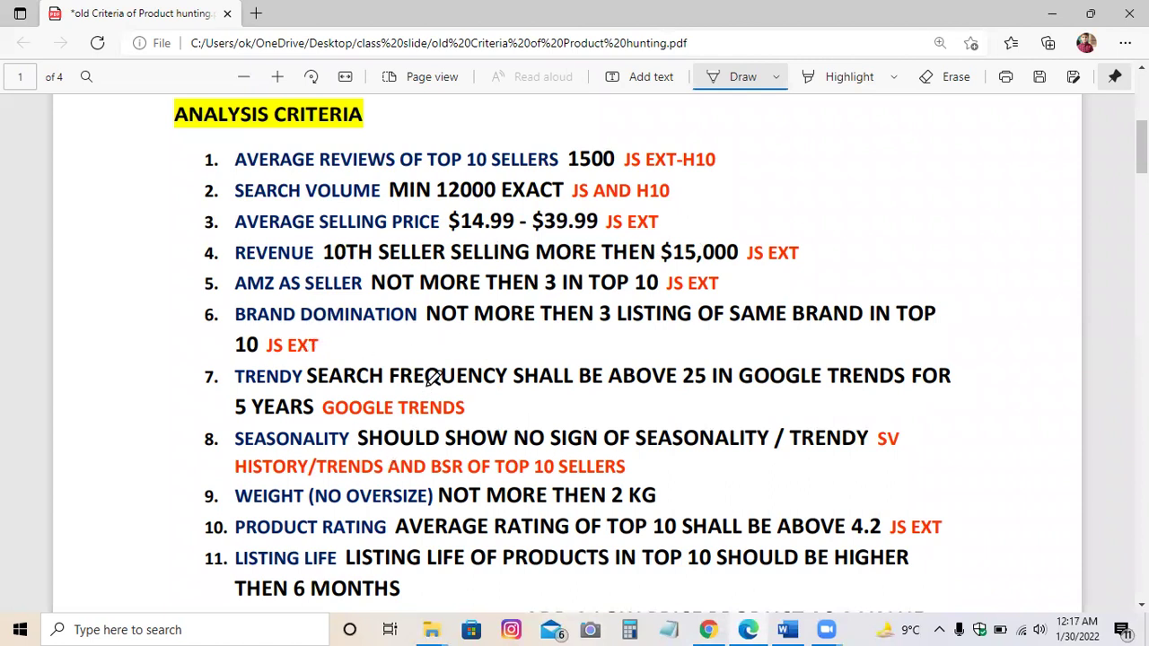
left_click(709, 629)
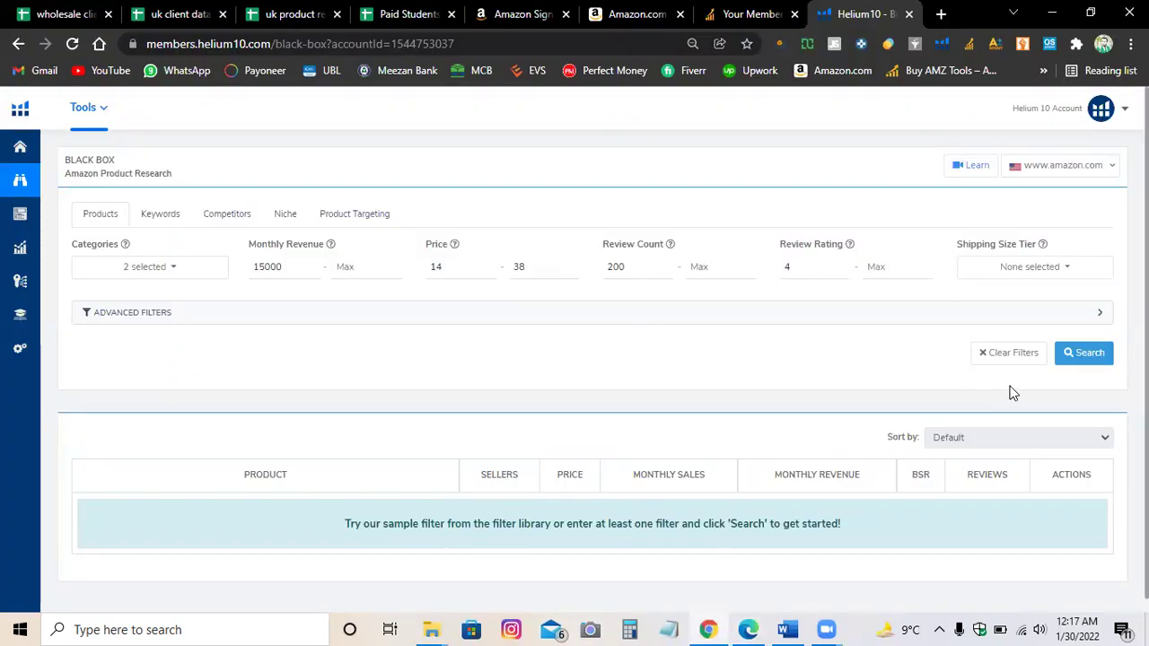
Run the Black Box search with the entered filters and open the MarineLand Maxi-Jet 1200 listing in a new browser tab.
left_click(1075, 355)
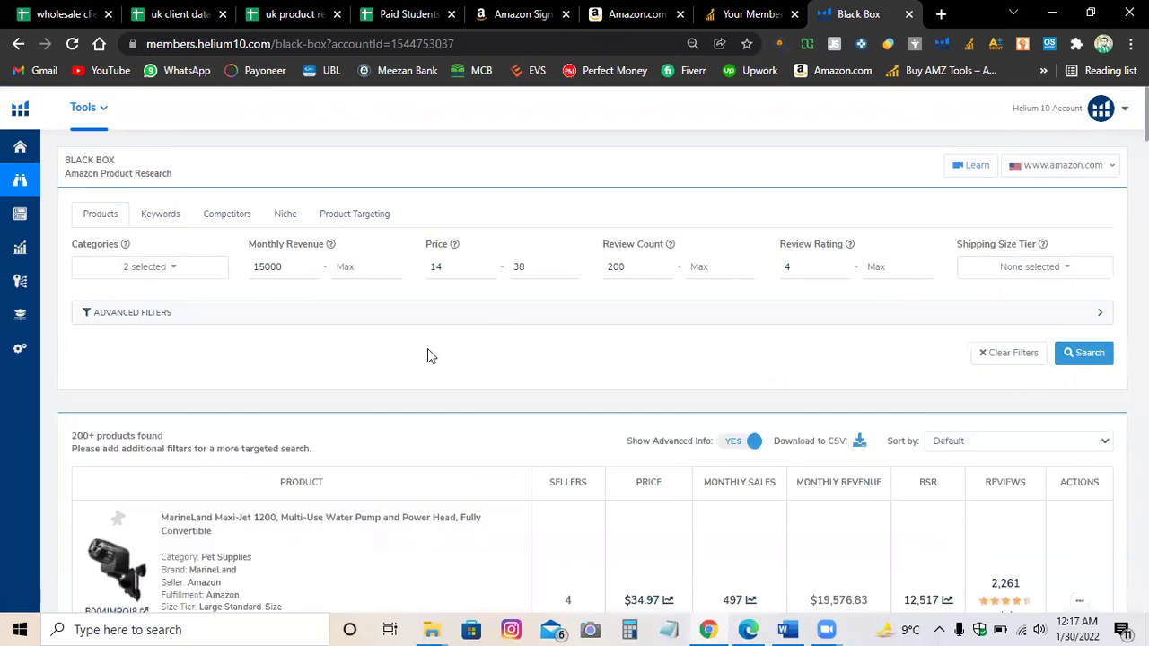
scroll(429, 349, "down", 2)
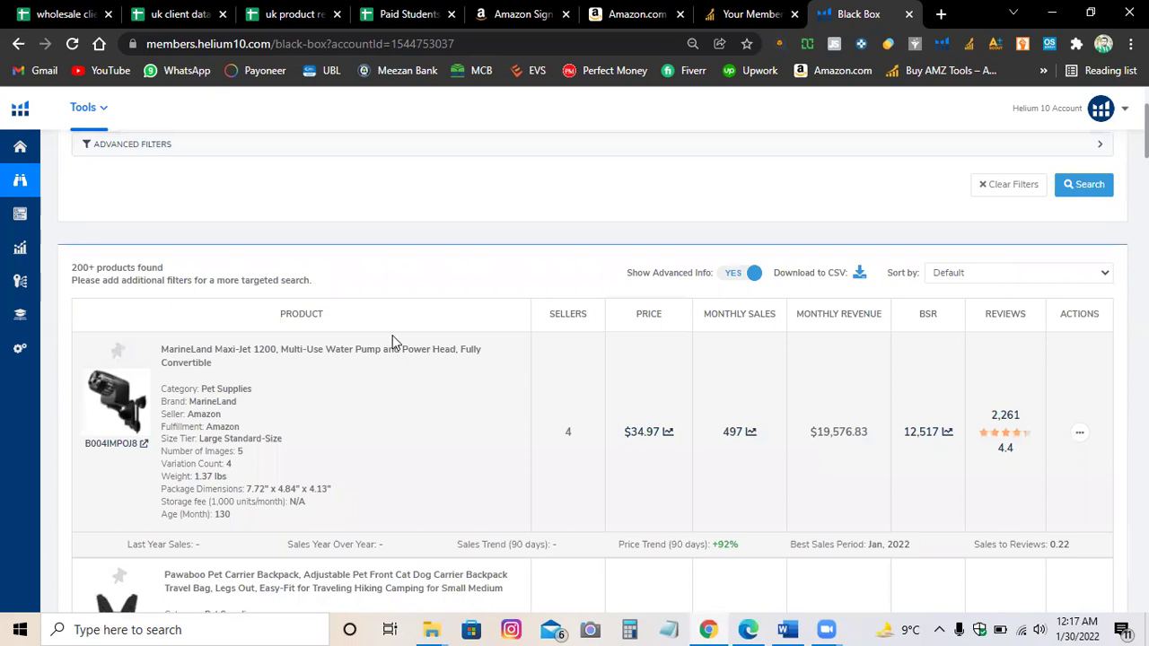
right_click(127, 436)
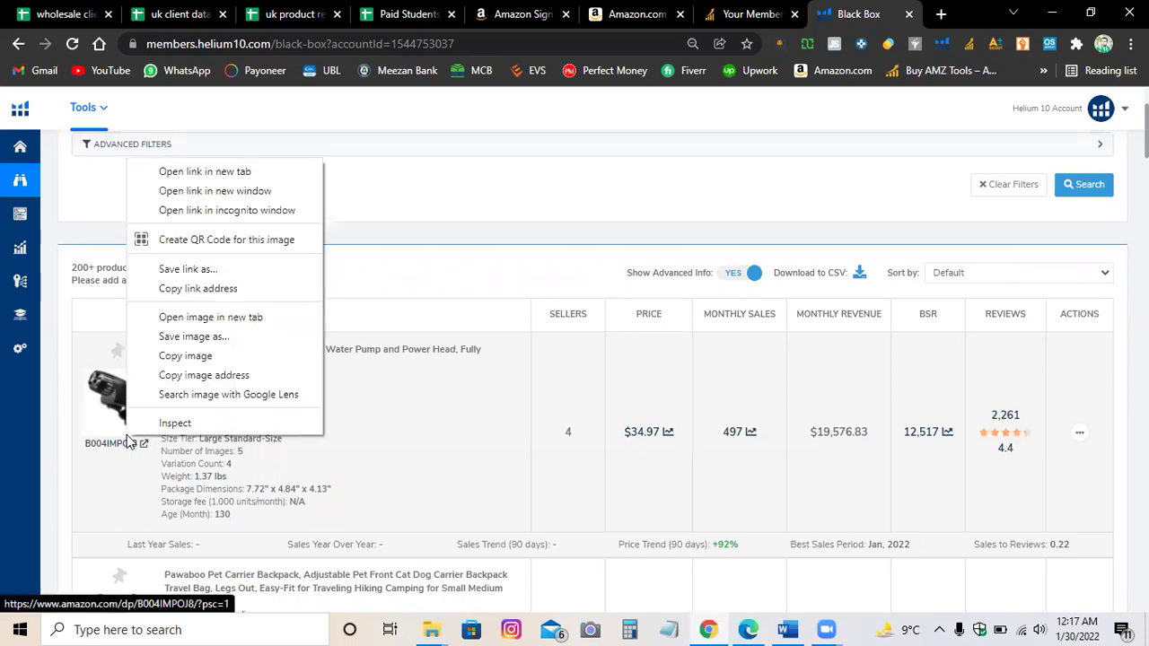
left_click(232, 172)
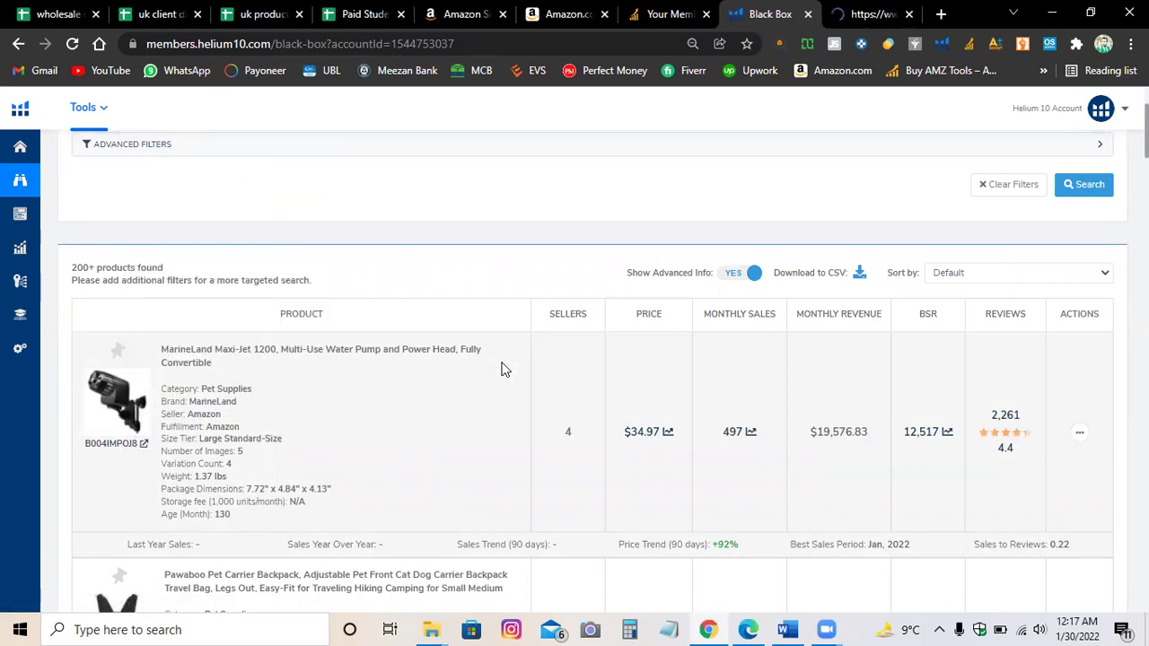
scroll(426, 382, "down", 2)
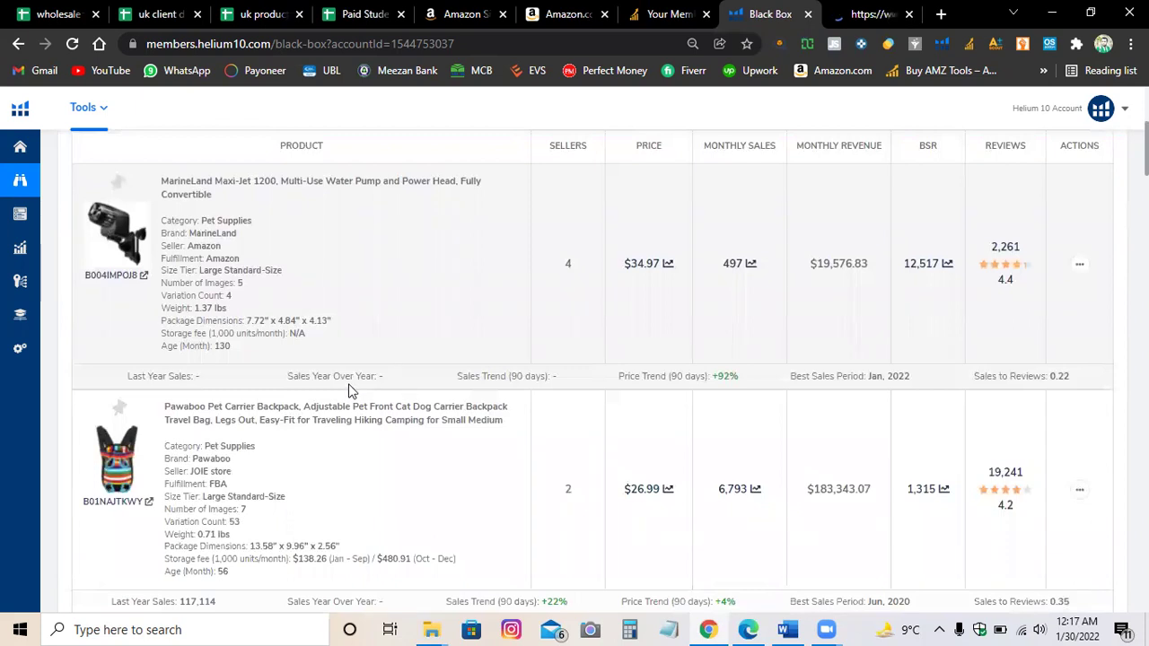
scroll(350, 393, "down", 1)
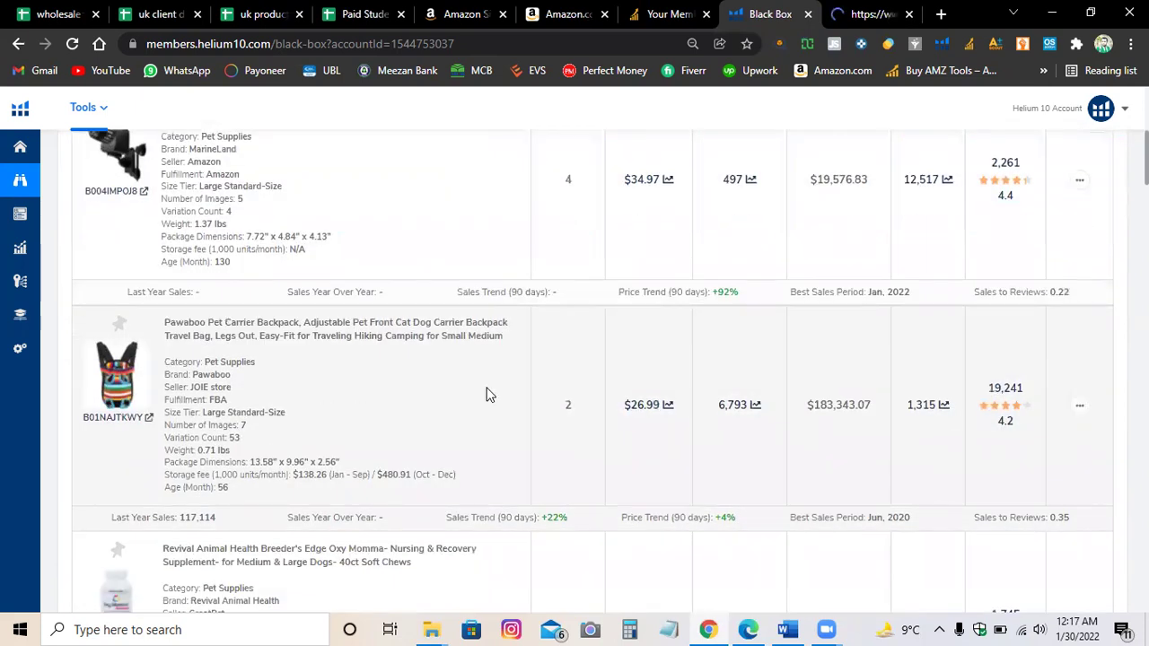
Look through the Black Box results and open the Instinct Raw Boost dry cat food listing in a new browser tab.
scroll(490, 395, "down", 4)
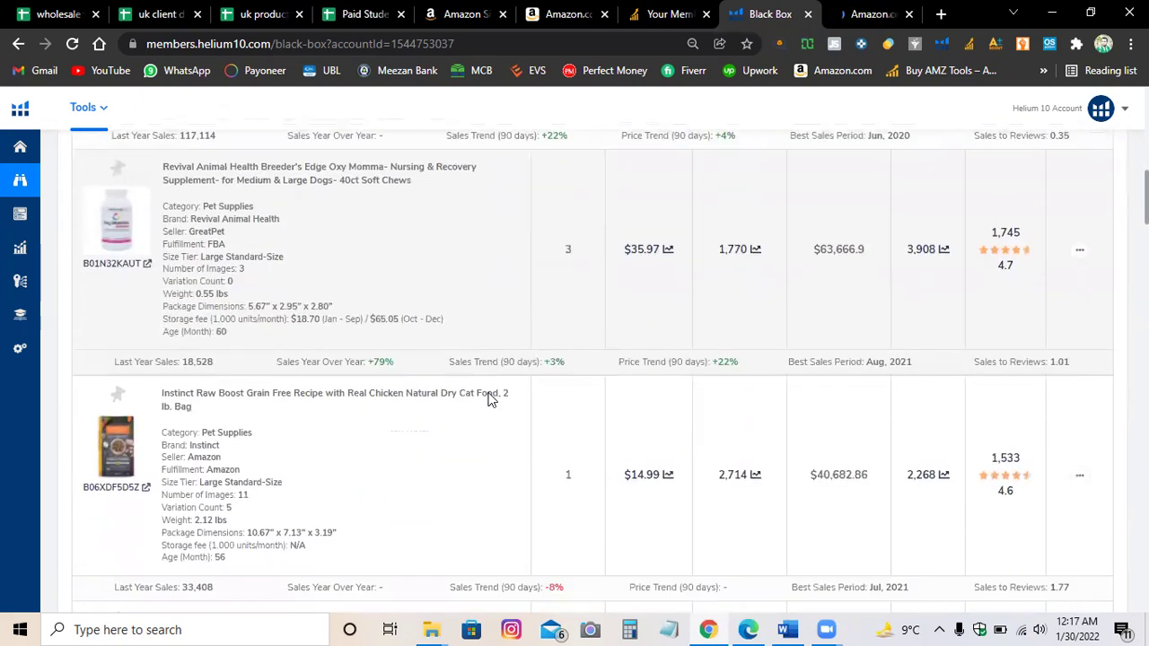
scroll(491, 398, "down", 1)
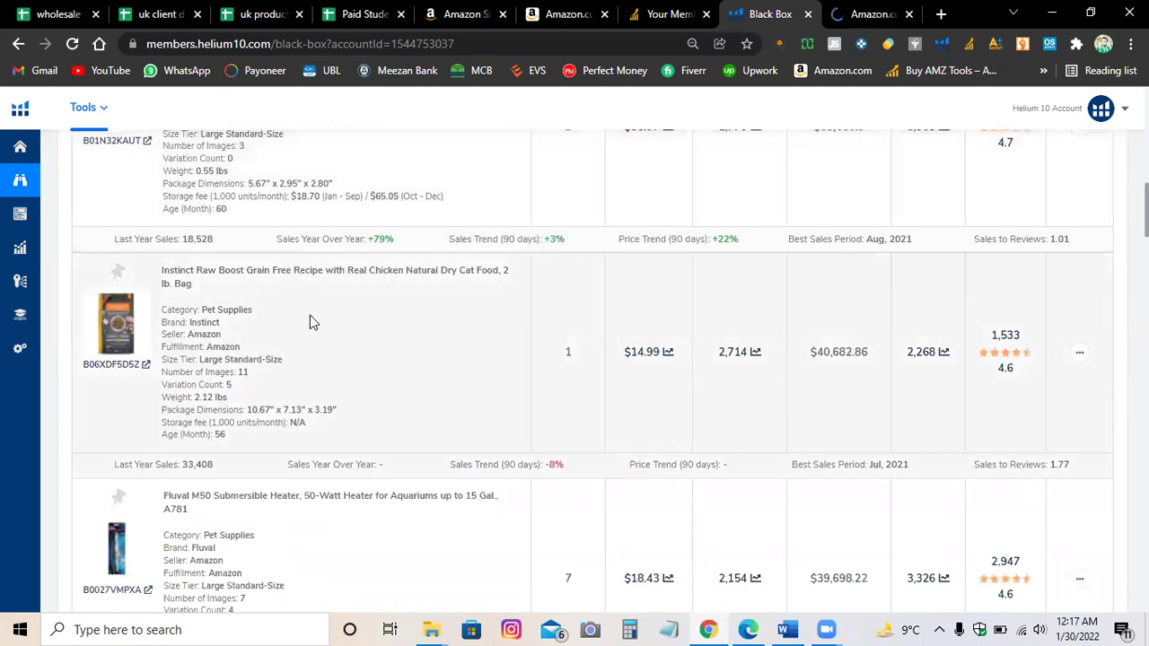
right_click(106, 355)
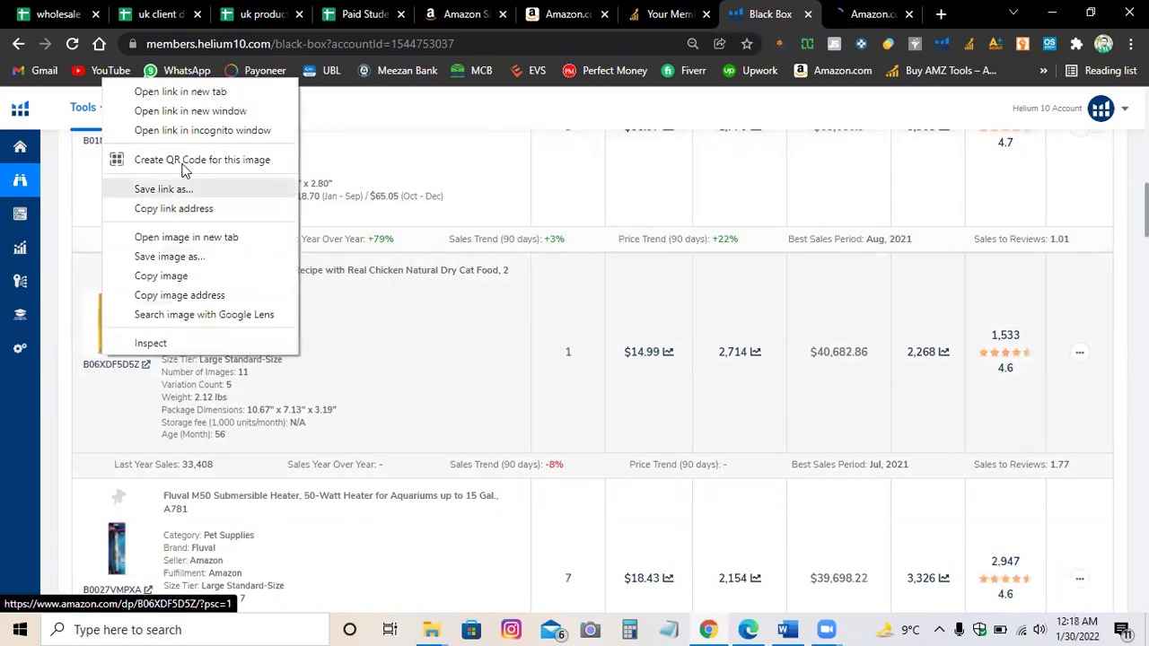
left_click(191, 92)
Continue through the results and open the Baja Ponchos handmade dog poncho listing in a new browser tab.
scroll(413, 305, "down", 2)
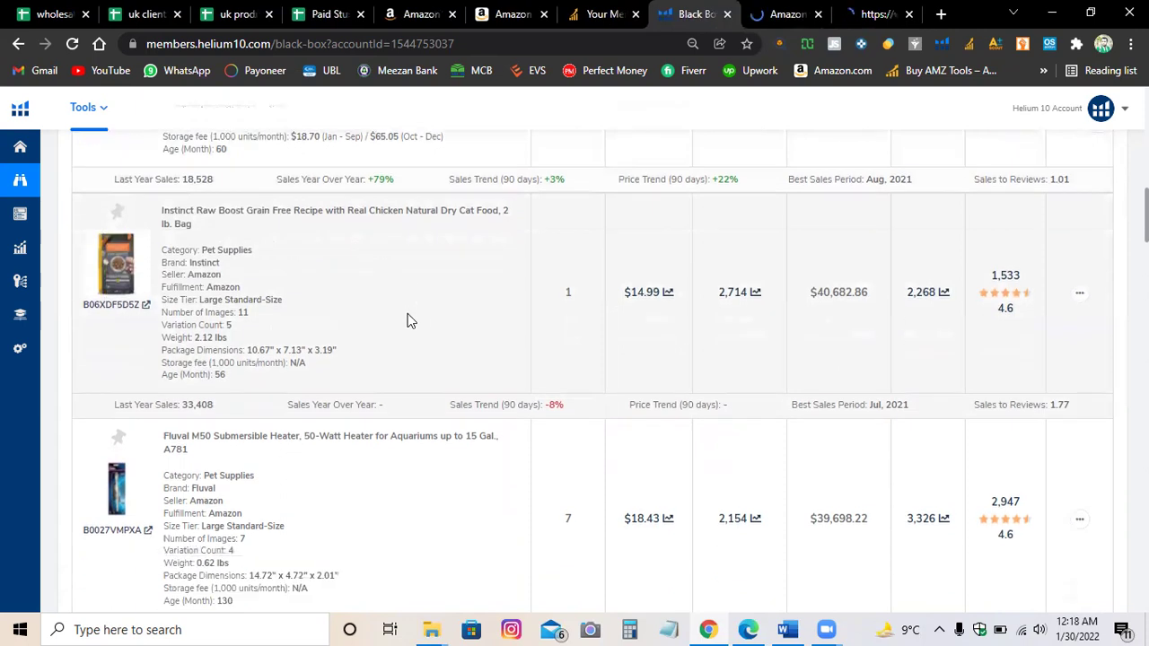
scroll(408, 312, "down", 1)
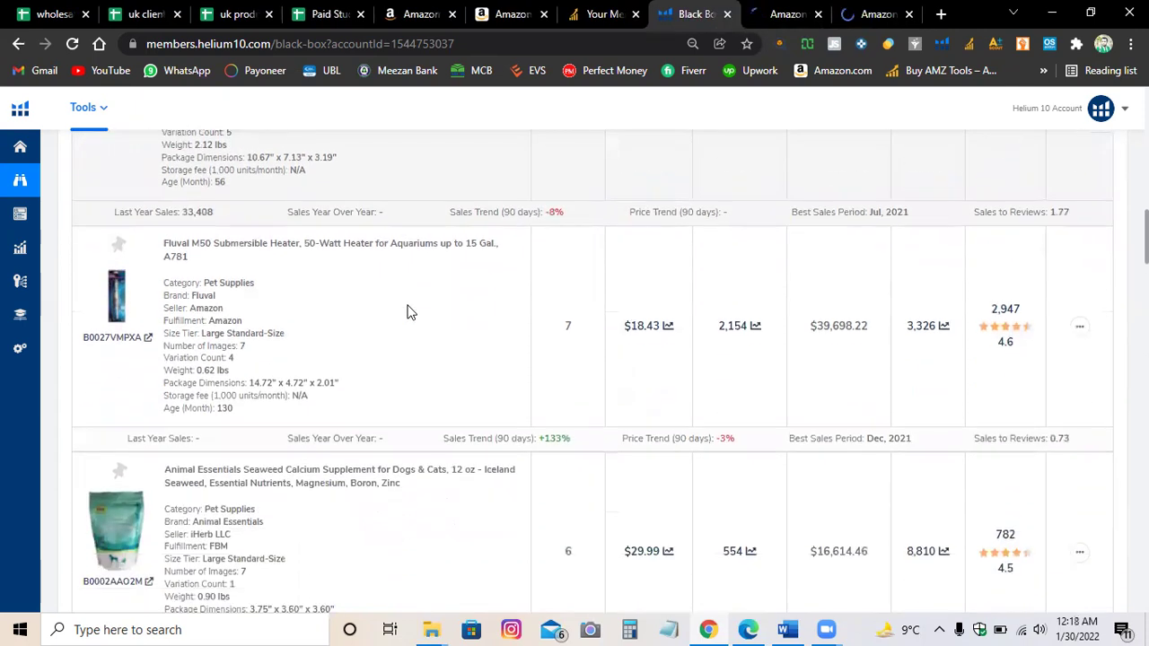
scroll(650, 338, "down", 3)
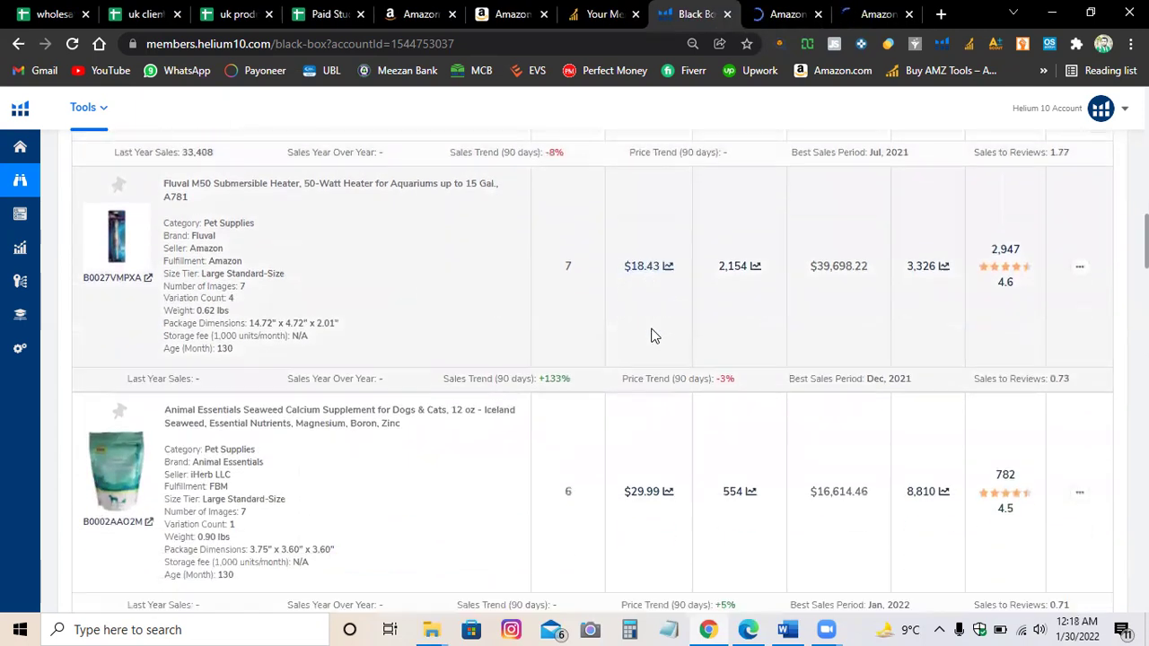
scroll(649, 337, "down", 3)
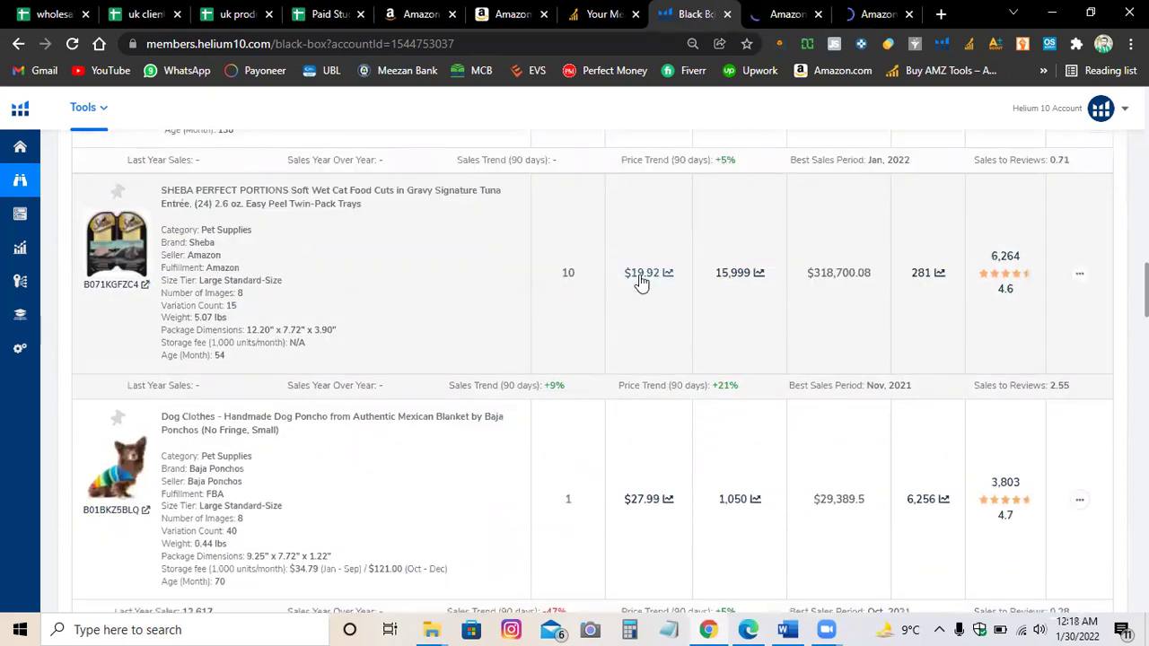
scroll(641, 281, "down", 2)
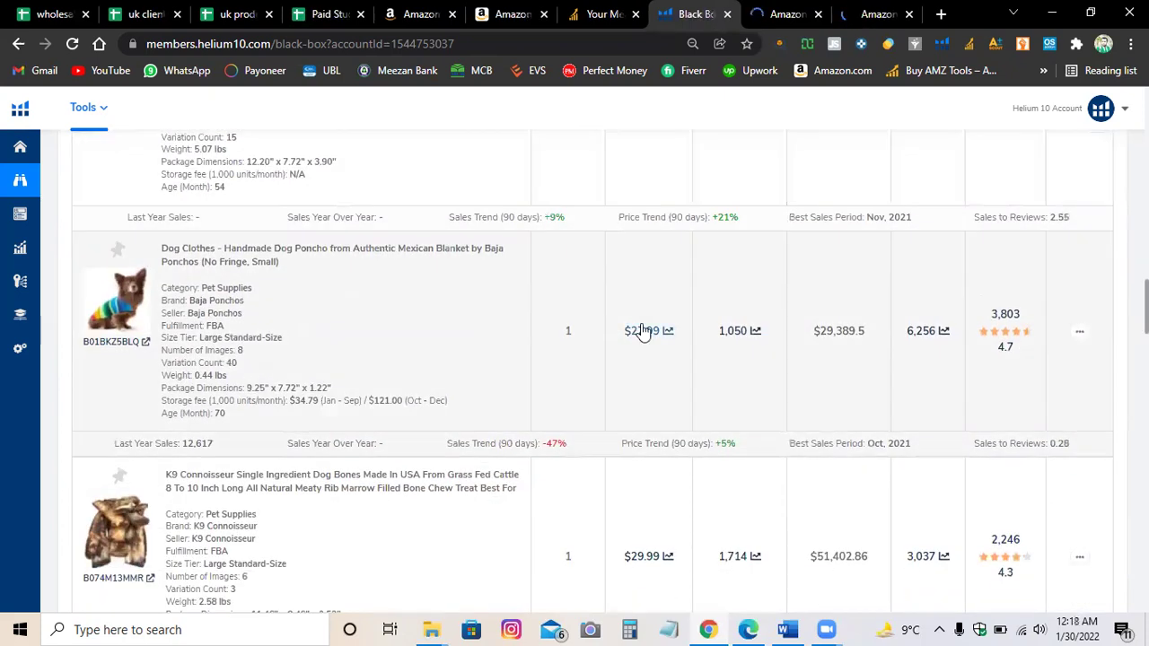
right_click(146, 342)
left_click(162, 350)
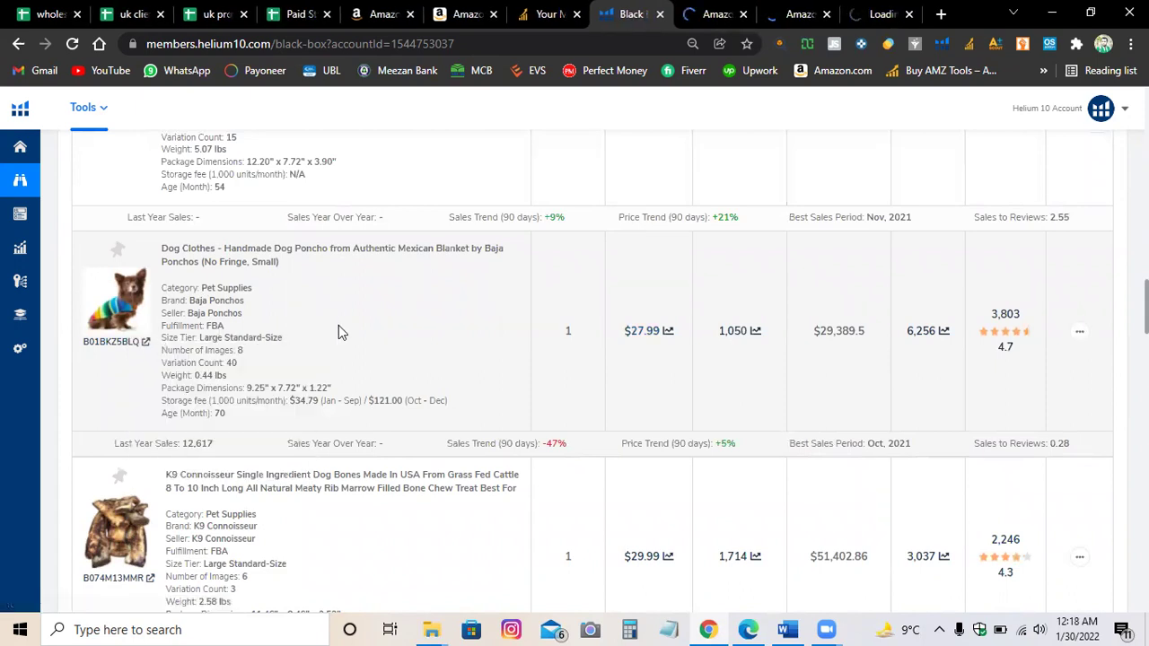
Find the JUXZH Soft Front Dog Harness further down the results and open its listing in a new browser tab.
scroll(419, 352, "down", 2)
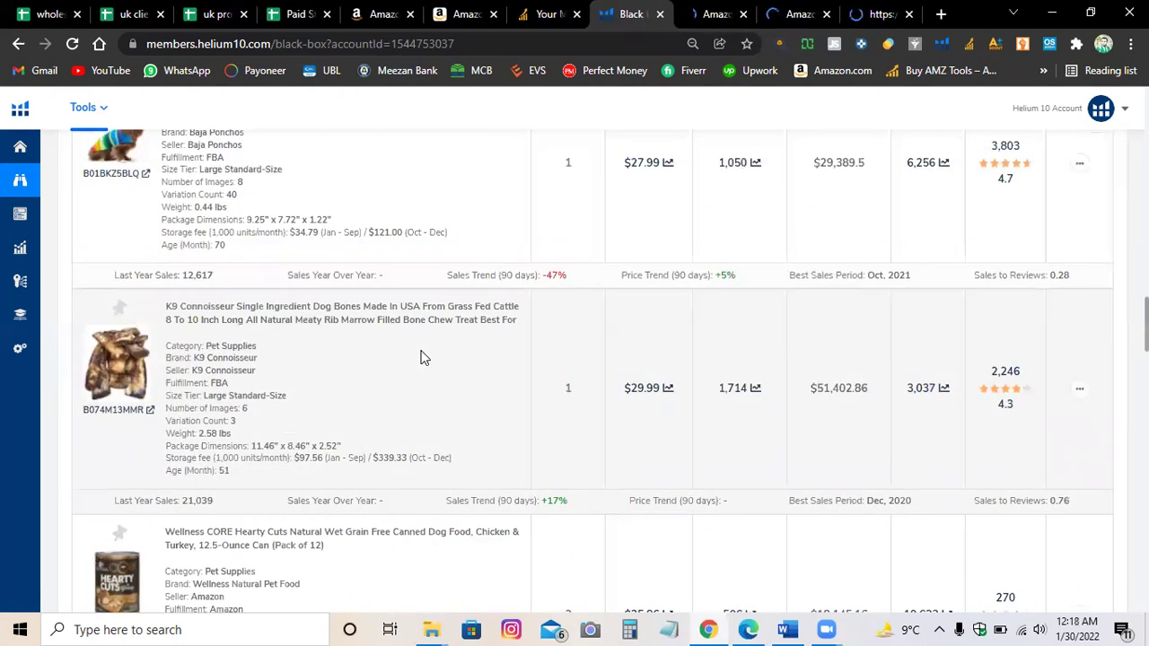
scroll(423, 356, "down", 5)
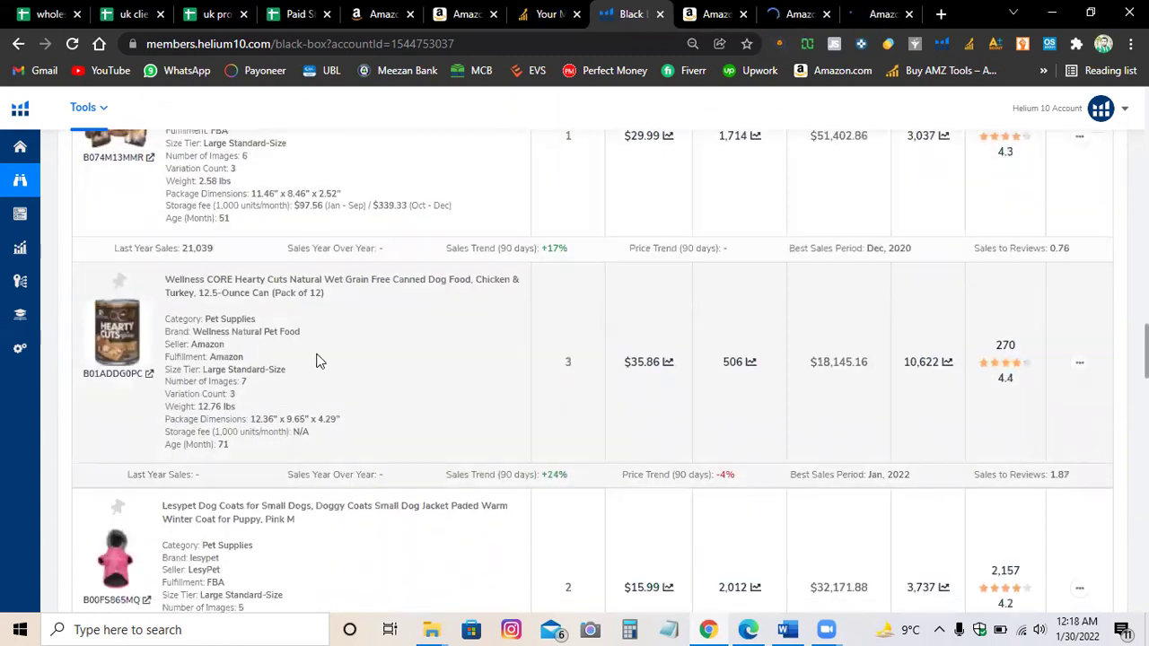
scroll(315, 359, "down", 3)
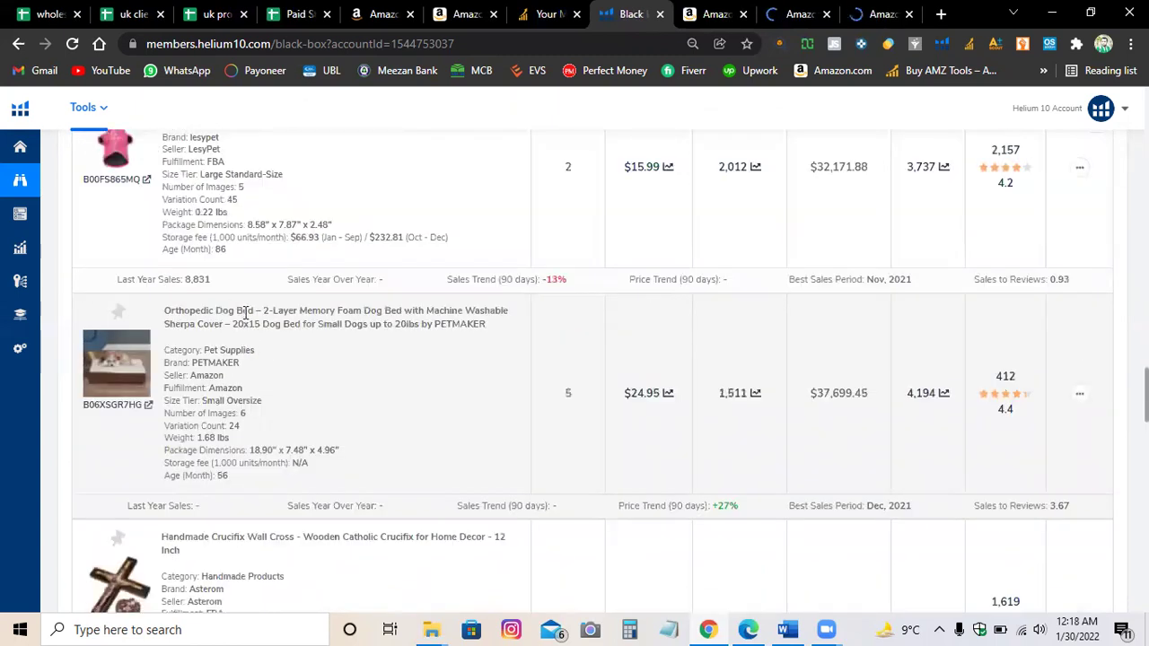
scroll(245, 311, "down", 8)
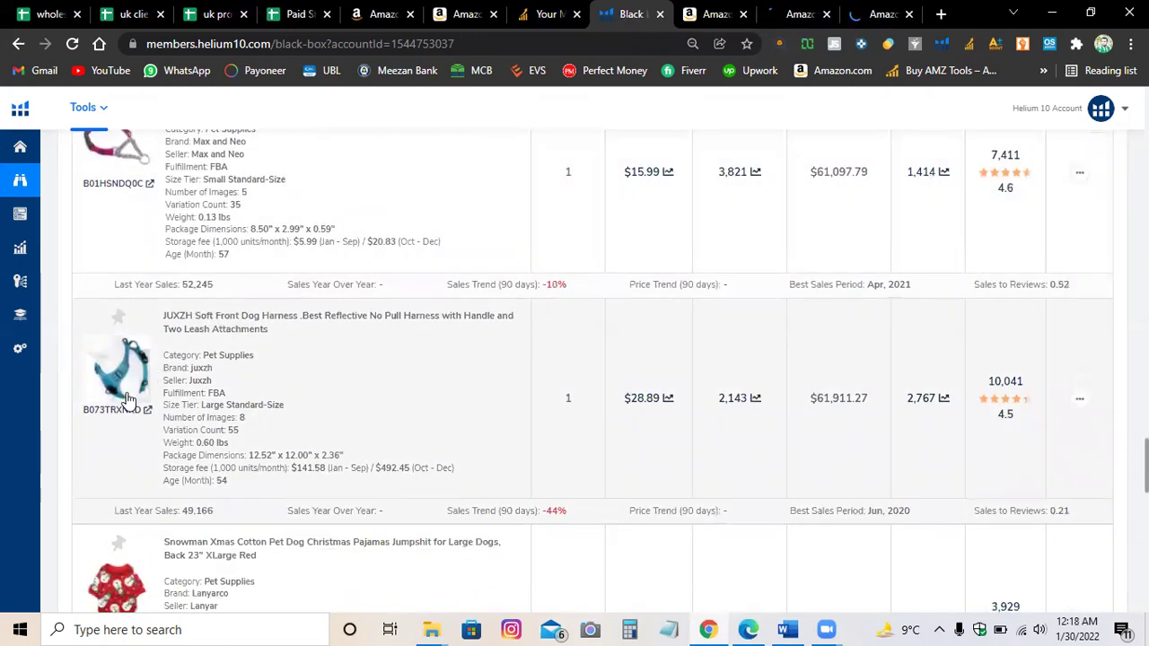
right_click(127, 399)
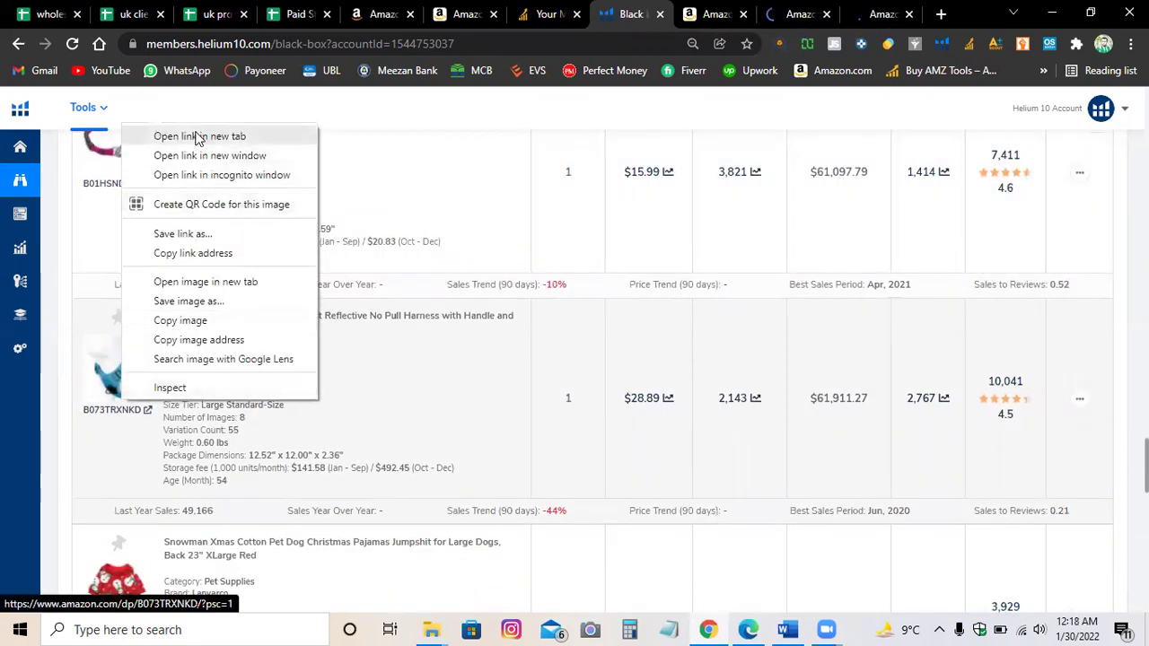
left_click(196, 136)
Review the rest of the first results page, load page 2 and look at its first products.
scroll(513, 368, "up", 8)
scroll(671, 368, "down", 15)
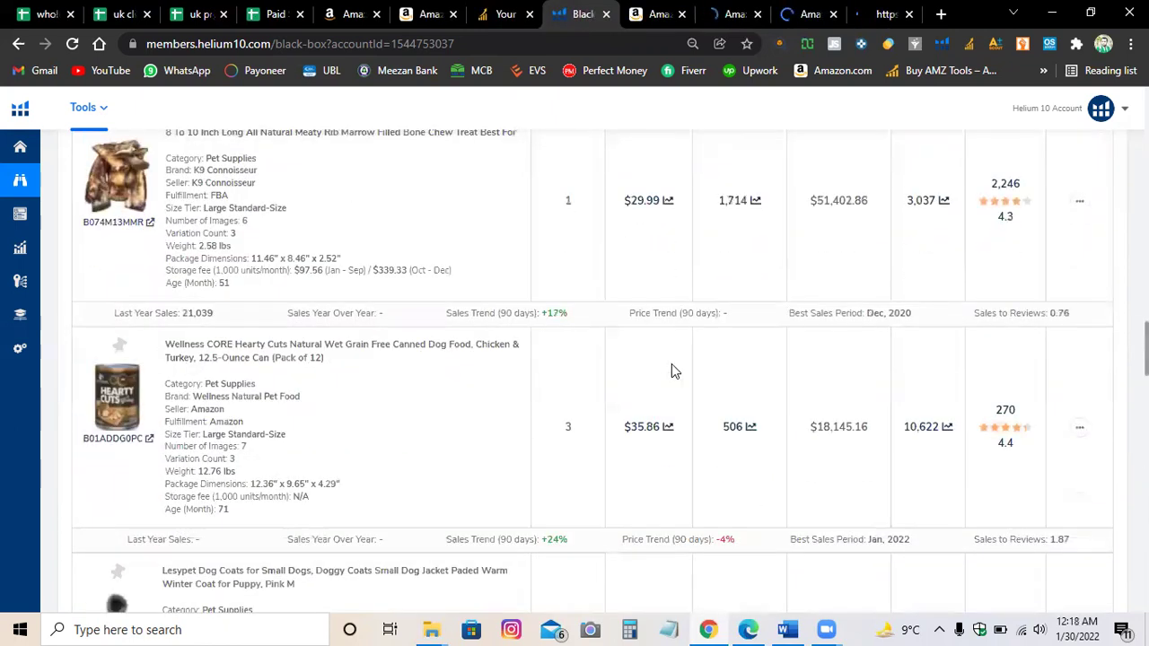
scroll(643, 328, "up", 3)
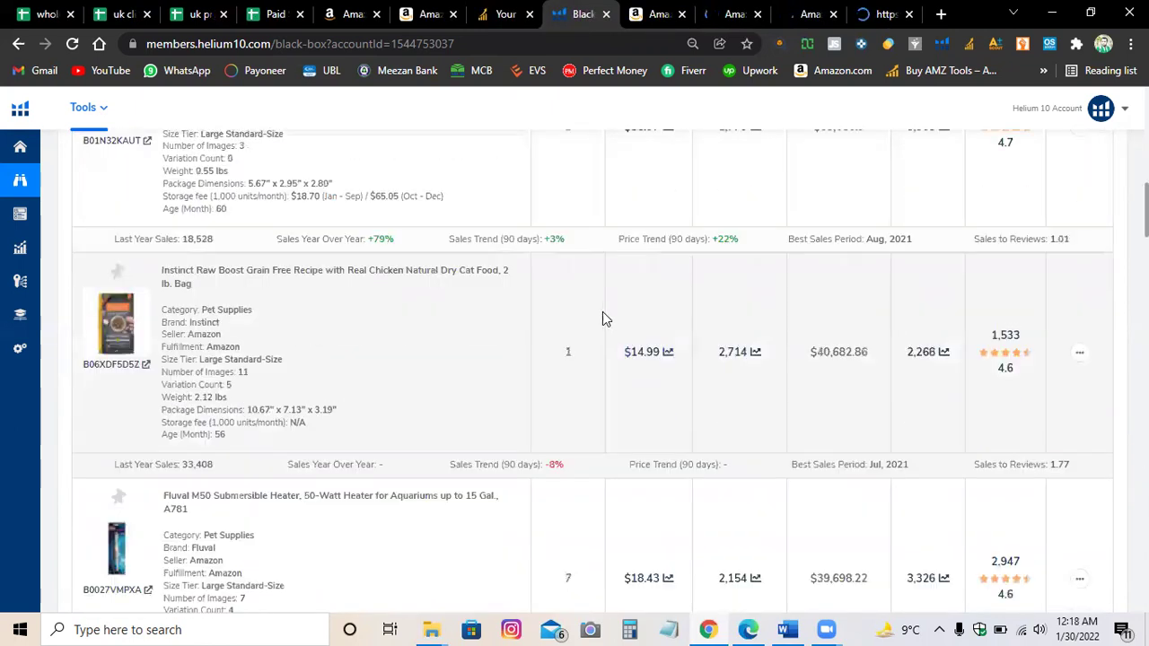
scroll(607, 300, "down", 15)
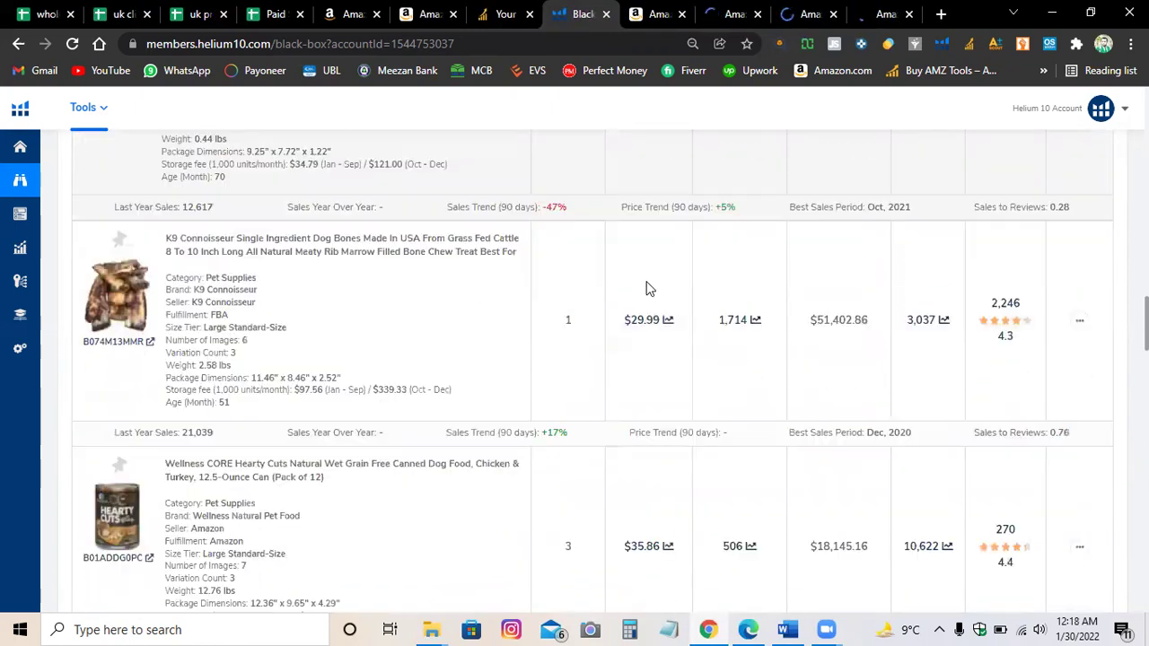
scroll(604, 308, "down", 15)
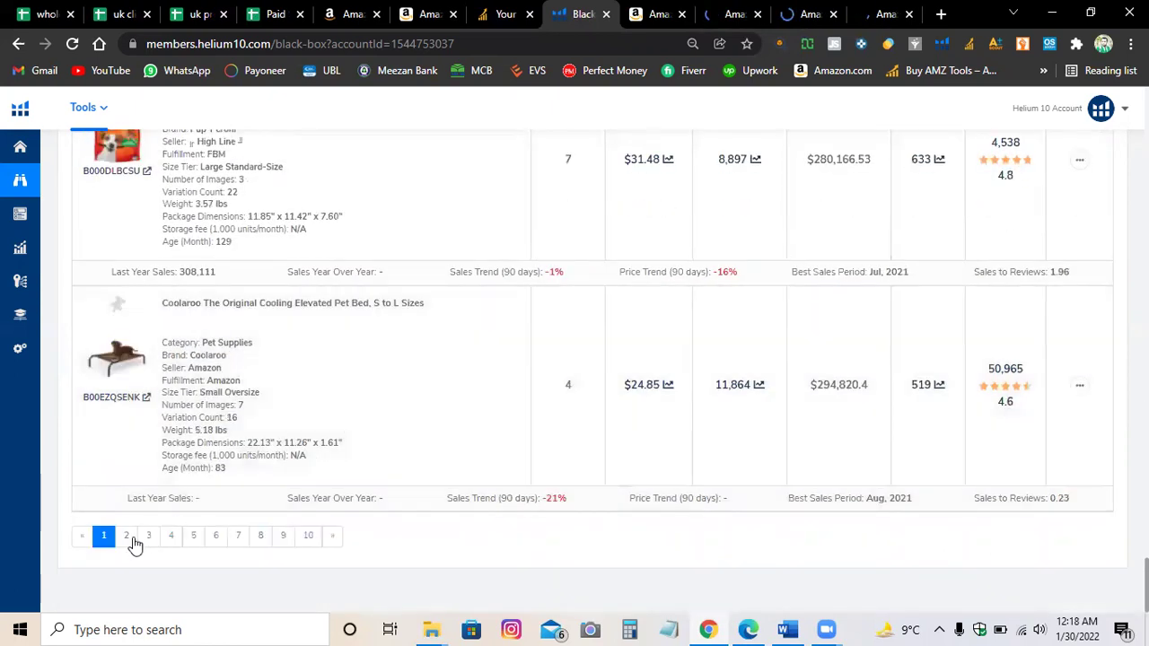
left_click(127, 536)
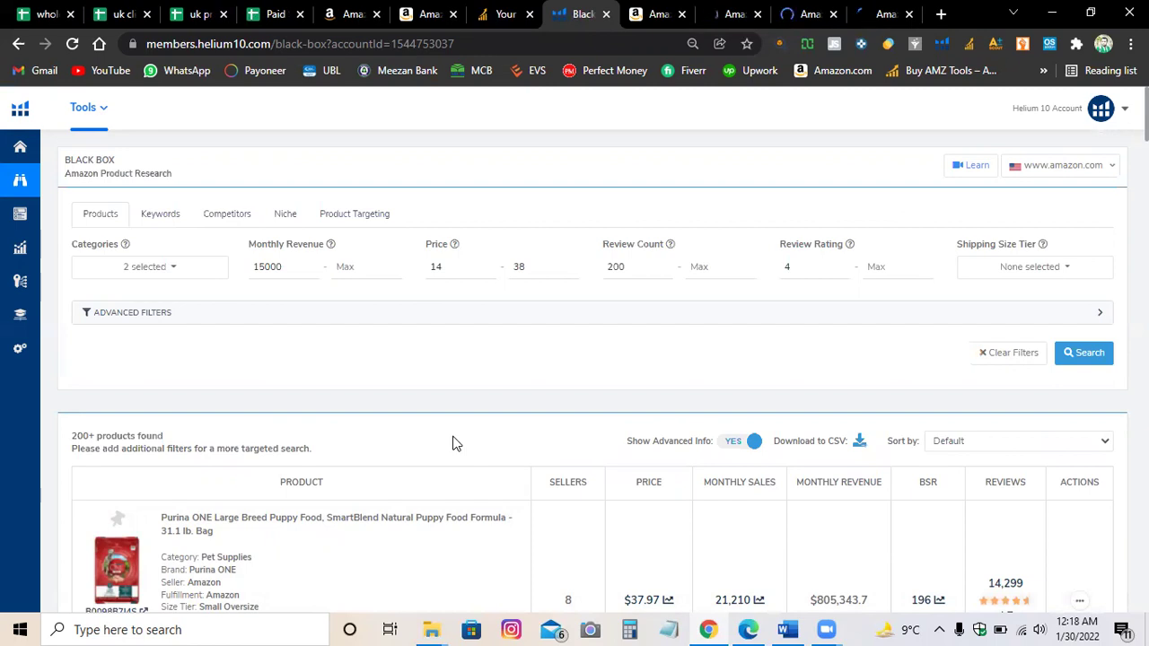
scroll(453, 442, "down", 3)
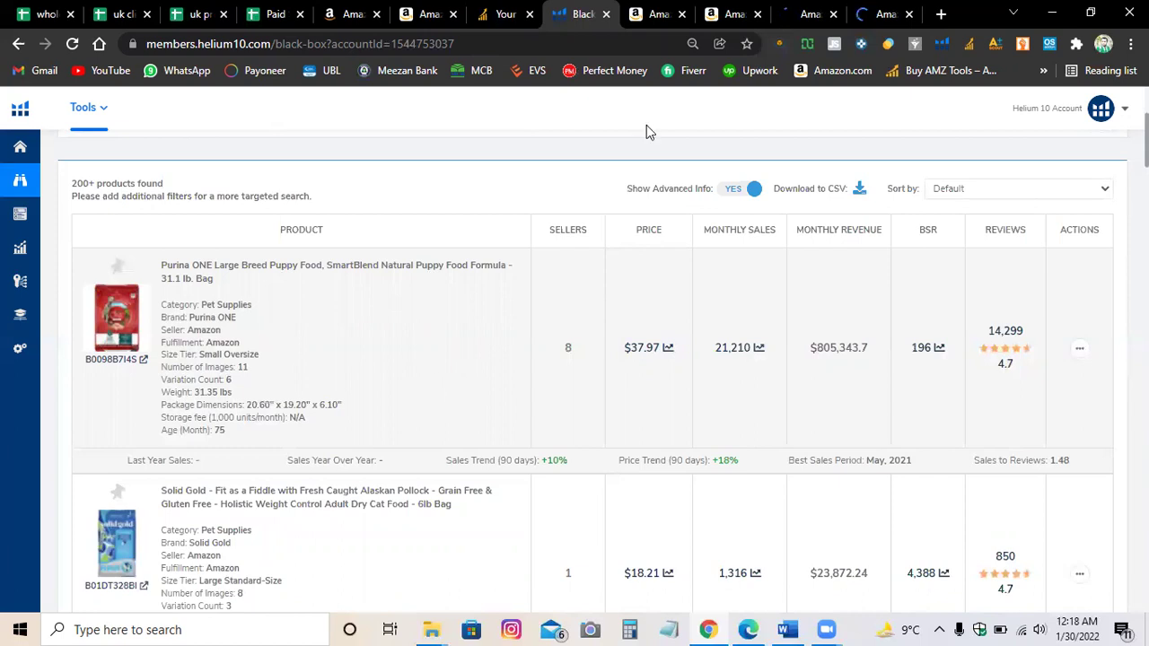
View the opened MarineLand Maxi-Jet listing and move on to the Instinct Raw Boost listing.
left_click(655, 12)
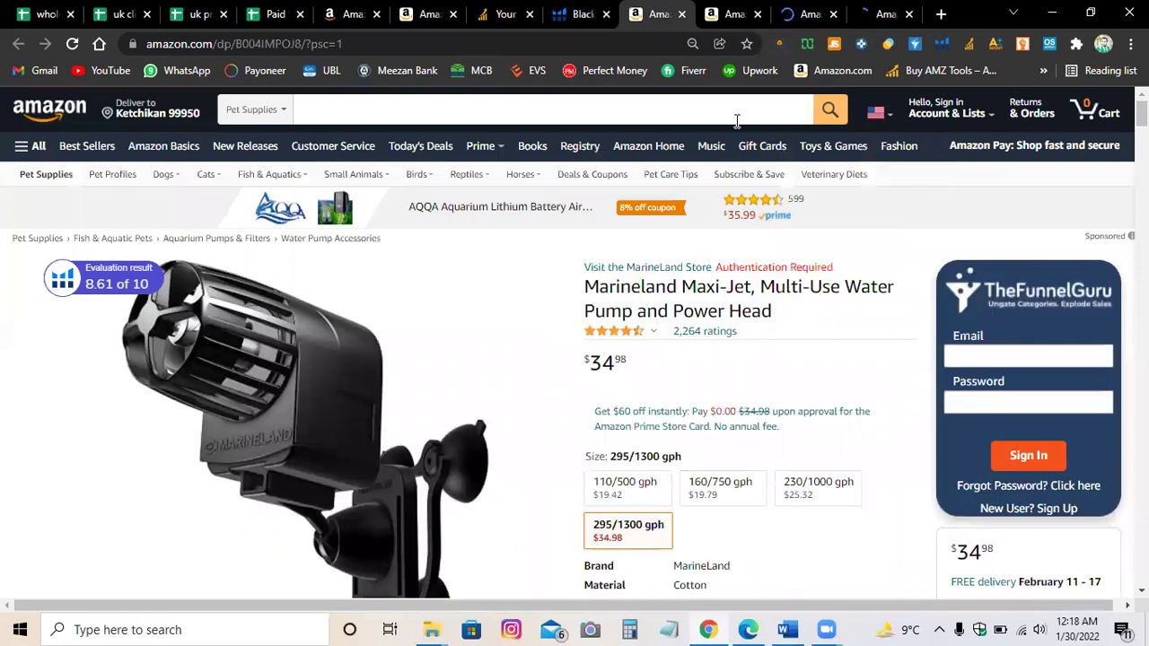
key("ctrl+Tab")
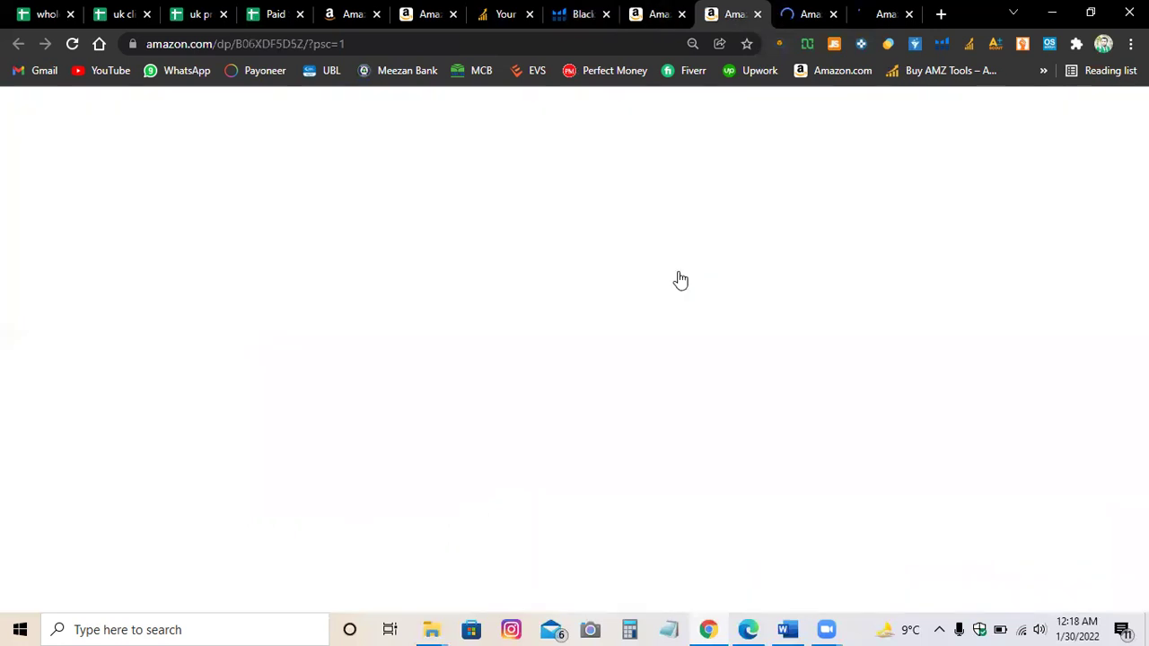